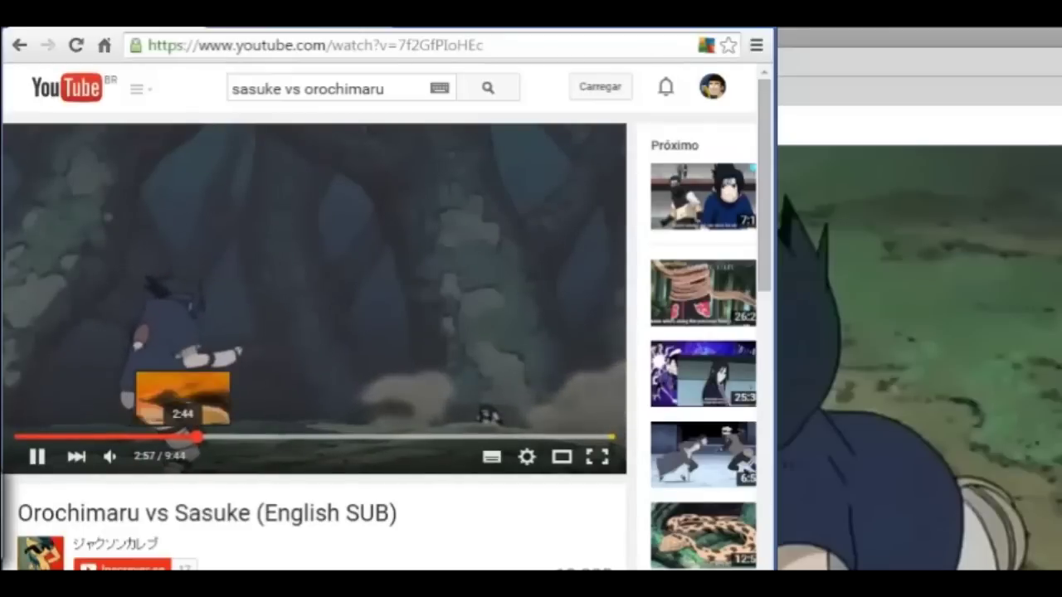
- Rewind the Orochimaru vs Sasuke video to about 2:33 and resume playback from there
{"action": "left_click", "coordinate": [178, 436]}
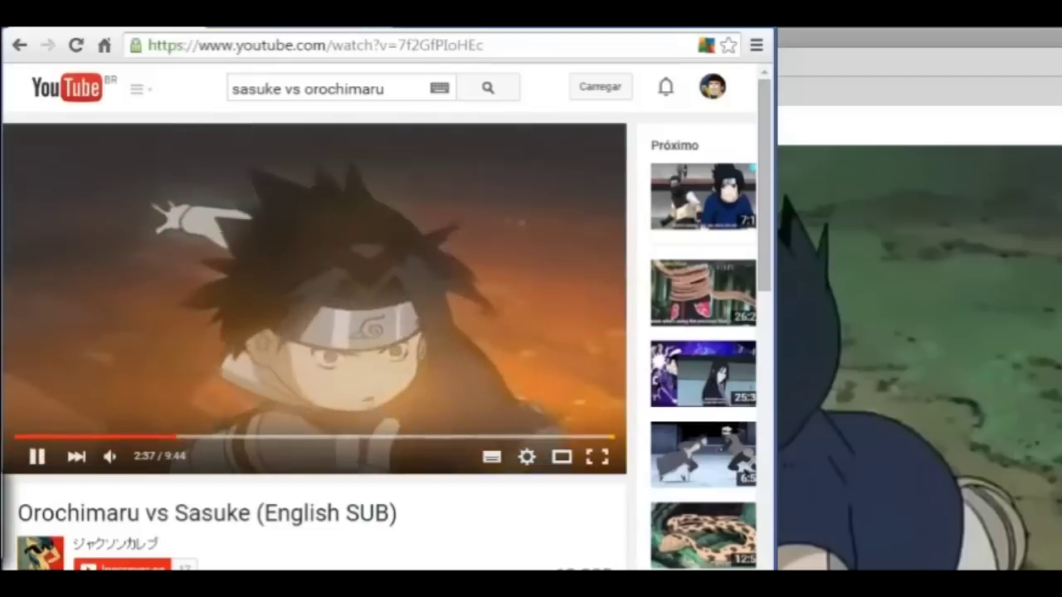
{"action": "left_click", "coordinate": [164, 437]}
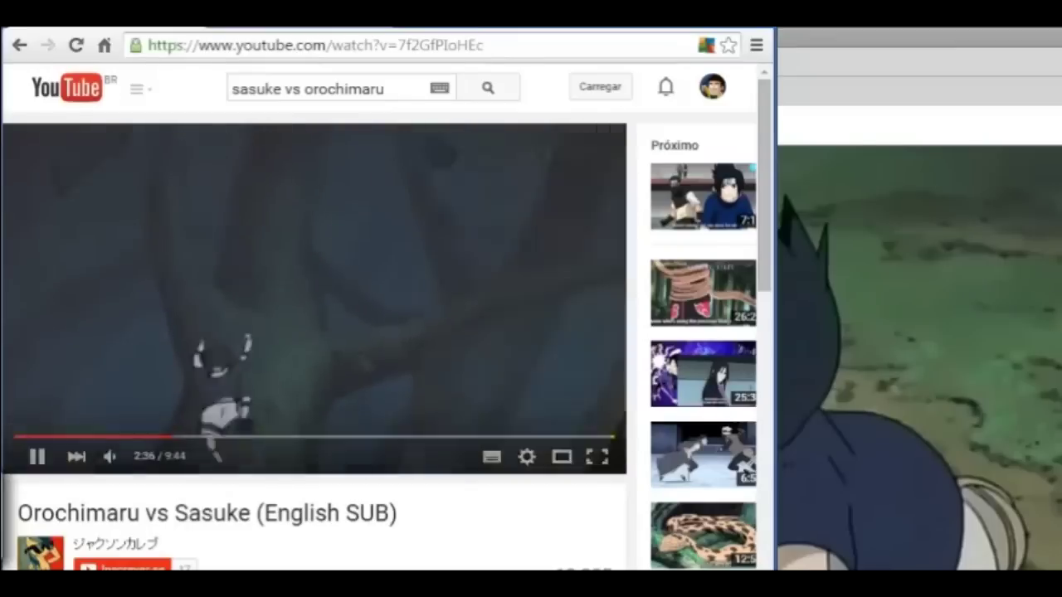
{"action": "key", "text": "space"}
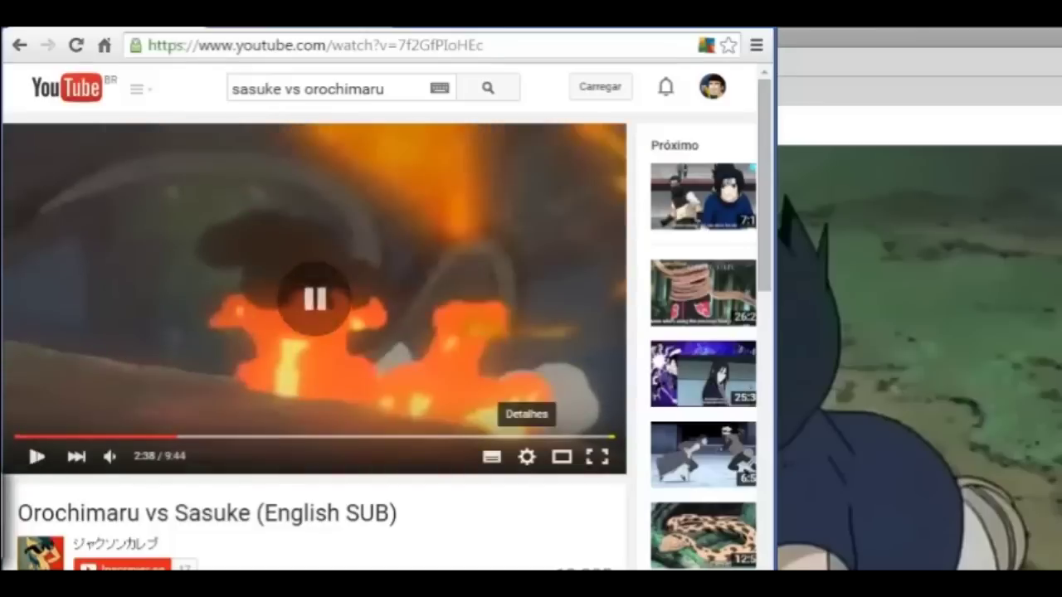
{"action": "left_click", "coordinate": [172, 437]}
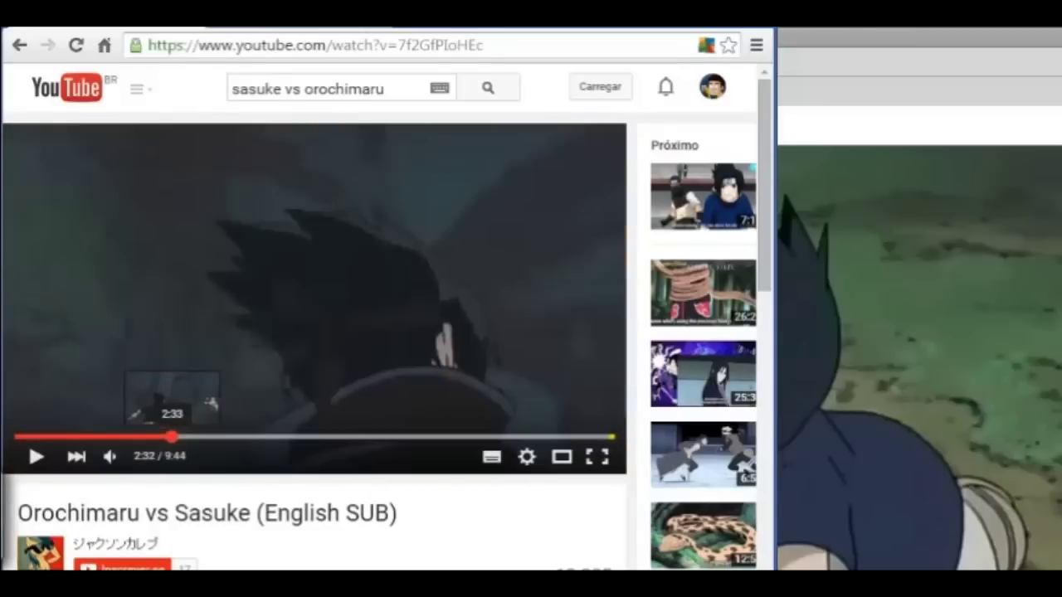
{"action": "key", "text": "space"}
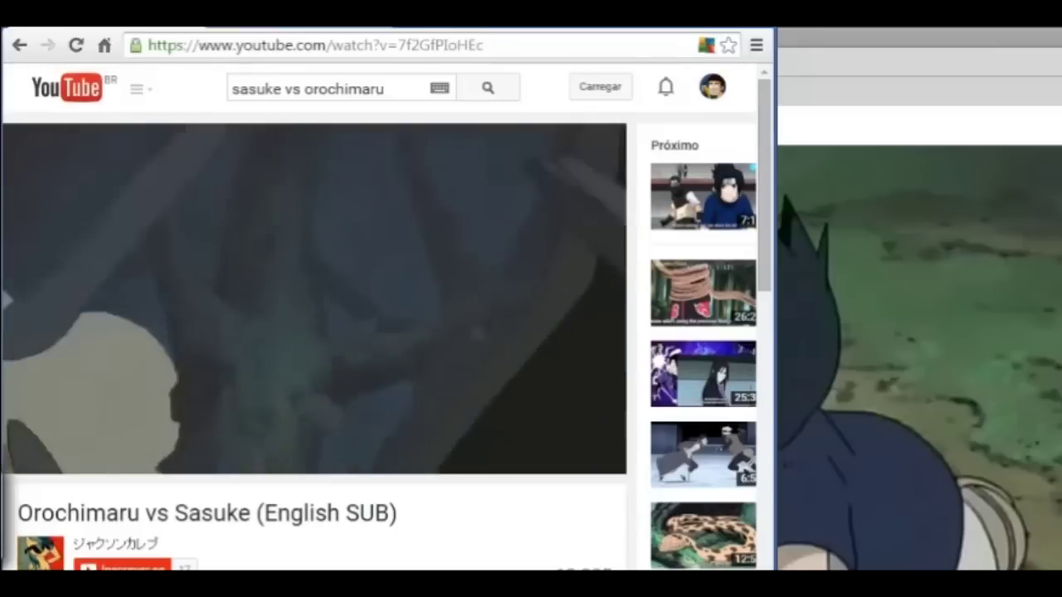
- Examine the character's poses in the fight scene up to about 2:41, pausing and resuming playback, and close the browser
{"action": "key", "text": "space"}
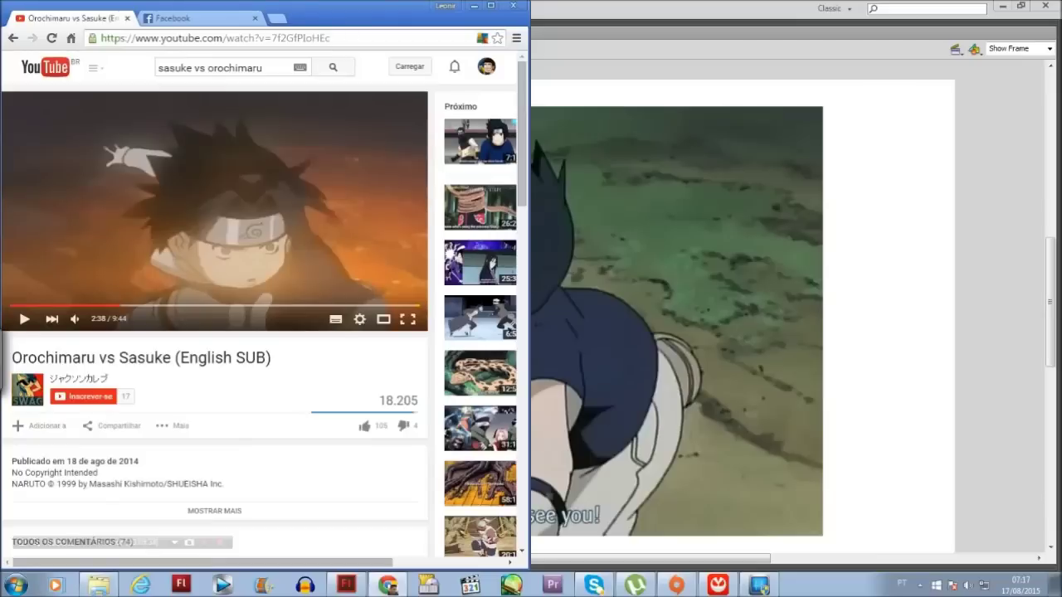
{"action": "key", "text": "space"}
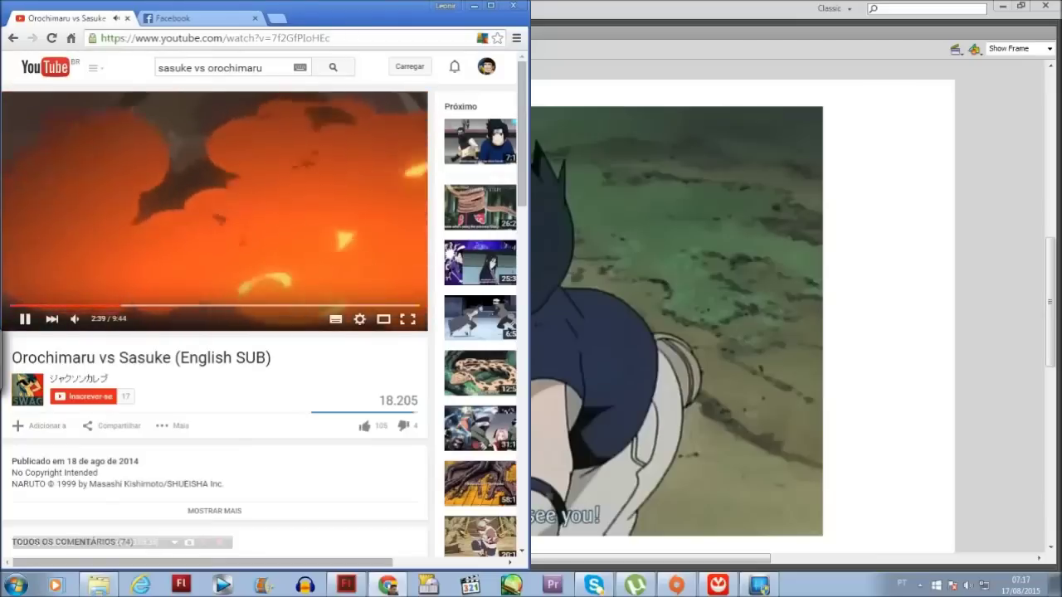
{"action": "key", "text": "space"}
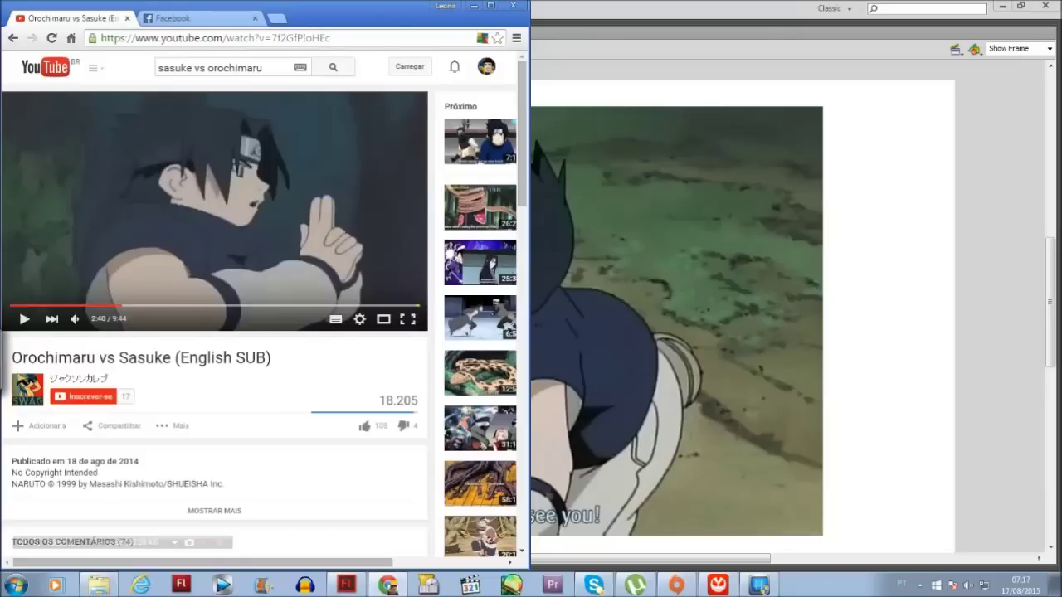
{"action": "key", "text": "space"}
{"action": "key", "text": "space"}
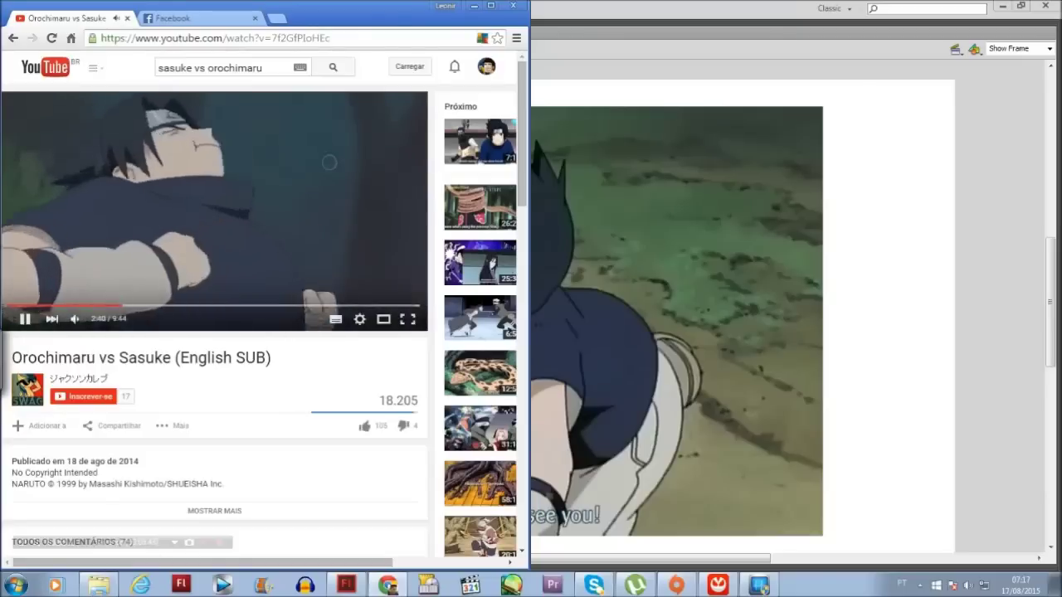
{"action": "key", "text": "space"}
{"action": "key", "text": "space"}
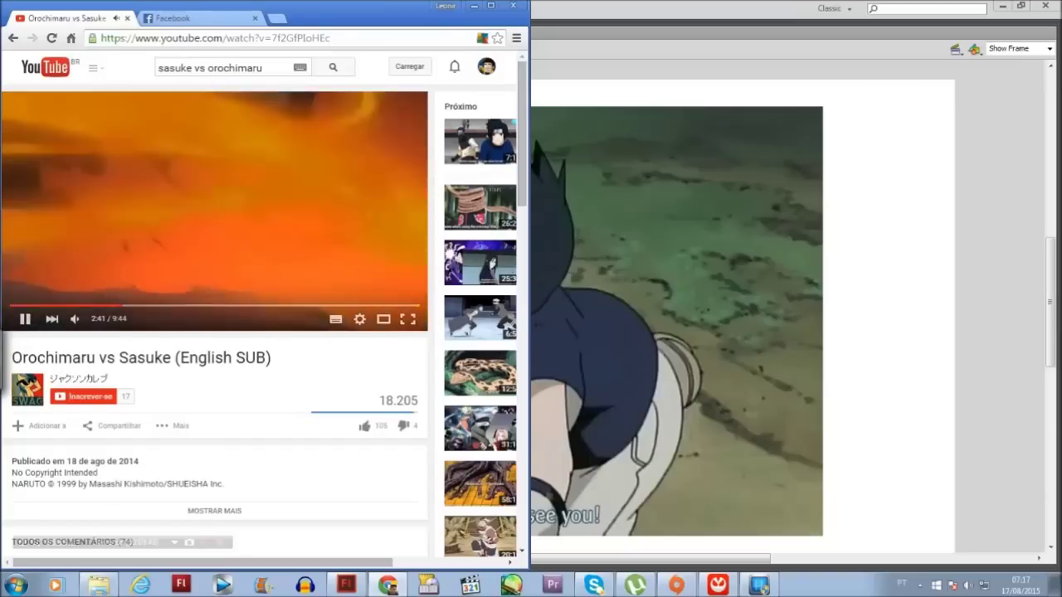
{"action": "key", "text": "alt+F4"}
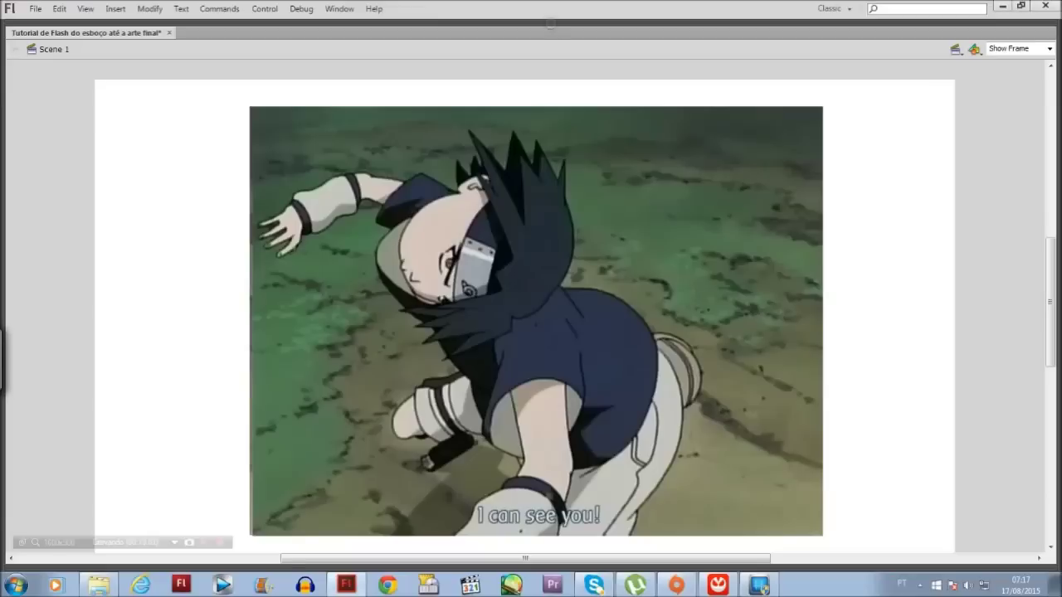
- Go back through the rough animation to frame 77 and hide the panels to view the whole stage
{"action": "mouse_move", "coordinate": [605, 22]}
{"action": "left_click_drag", "start_coordinate": [607, 40], "coordinate": [583, 40]}
{"action": "key", "text": "comma"}
{"action": "key", "text": "comma"}
{"action": "key", "text": "comma"}
{"action": "key", "text": "comma"}
{"action": "key", "text": "comma"}
{"action": "key", "text": "comma"}
{"action": "key", "text": "comma"}
{"action": "key", "text": "comma"}
{"action": "key", "text": "comma"}
{"action": "key", "text": "comma"}
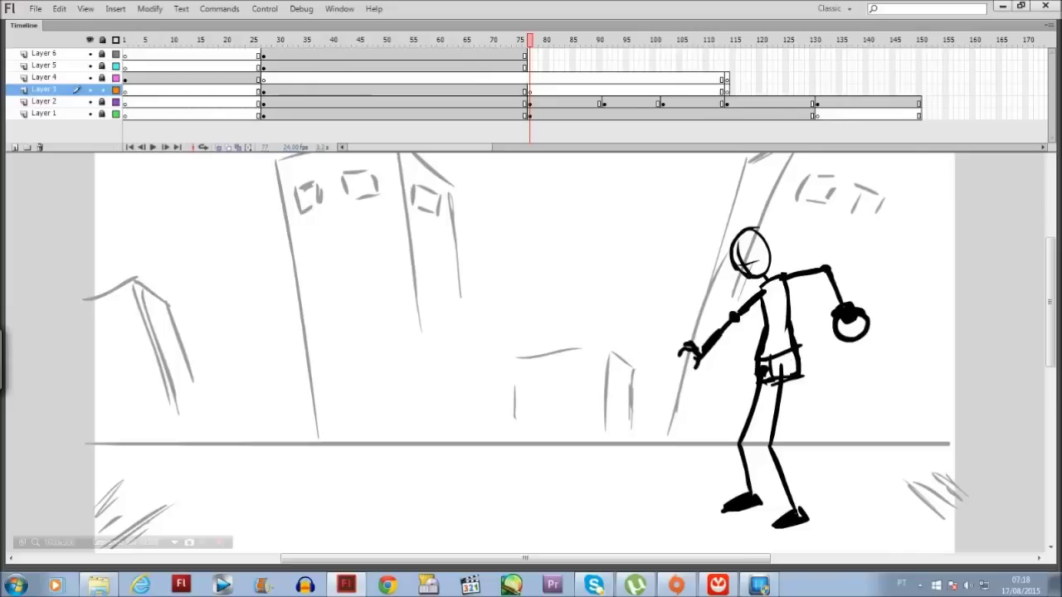
{"action": "key", "text": "F4"}
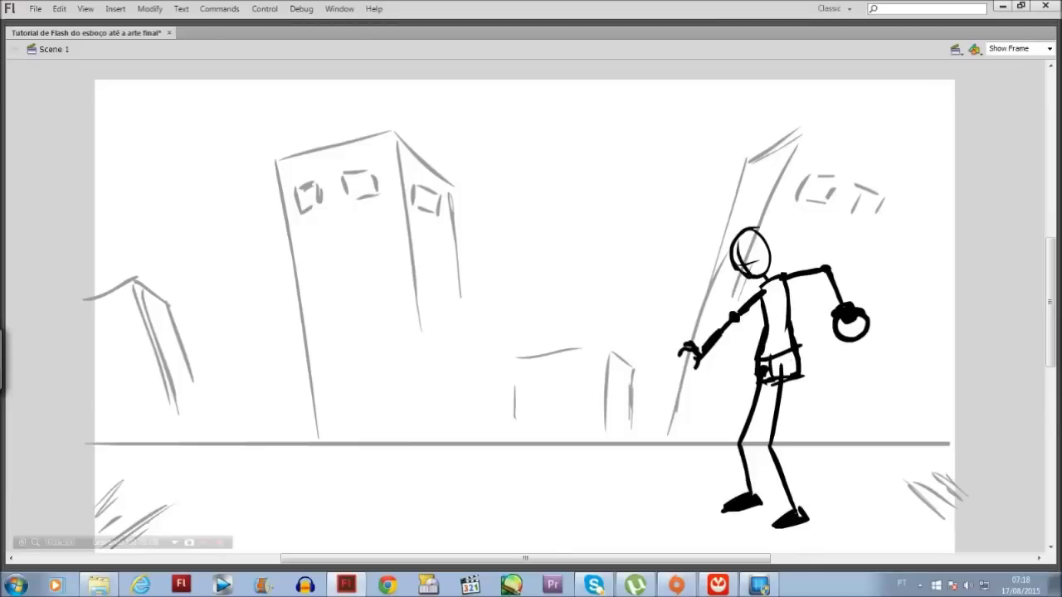
- Scrub the rough animation forward to frame 95 and step back to frame 90 to review the pose change
{"action": "mouse_move", "coordinate": [415, 23]}
{"action": "left_click_drag", "start_coordinate": [529, 39], "coordinate": [588, 39]}
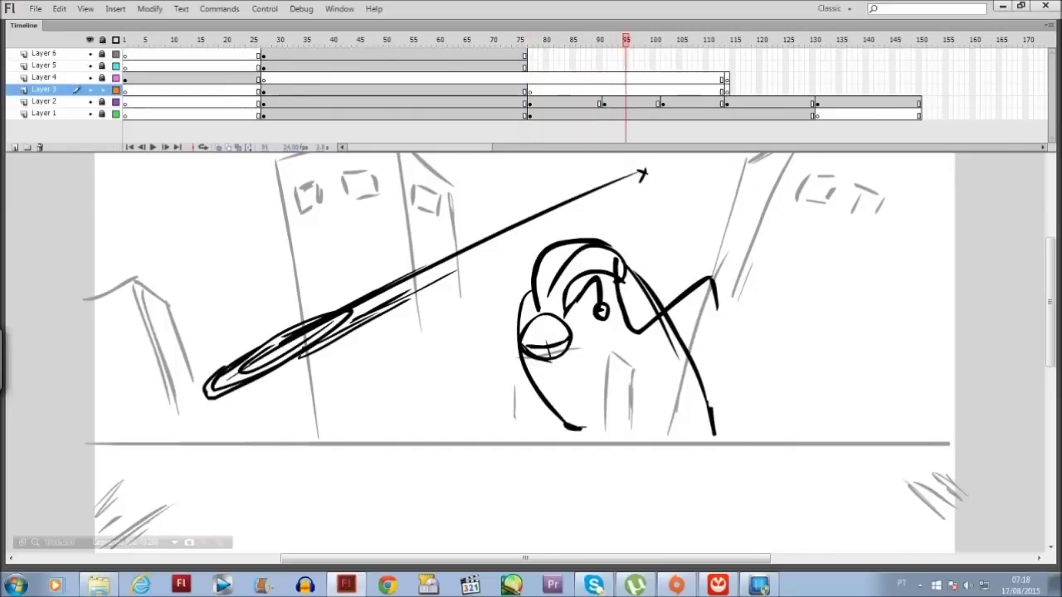
{"action": "key", "text": "comma"}
{"action": "key", "text": "comma"}
{"action": "key", "text": "comma"}
{"action": "key", "text": "comma"}
{"action": "key", "text": "comma"}
{"action": "key", "text": "comma"}
{"action": "key", "text": "comma"}
{"action": "key", "text": "comma"}
{"action": "key", "text": "comma"}
{"action": "key", "text": "comma"}
{"action": "key", "text": "comma"}
{"action": "key", "text": "comma"}
{"action": "key", "text": "comma"}
{"action": "key", "text": "comma"}
{"action": "key", "text": "comma"}
{"action": "key", "text": "comma"}
{"action": "key", "text": "comma"}
{"action": "key", "text": "comma"}
{"action": "key", "text": "comma"}
{"action": "key", "text": "comma"}
{"action": "key", "text": "comma"}
{"action": "key", "text": "comma"}
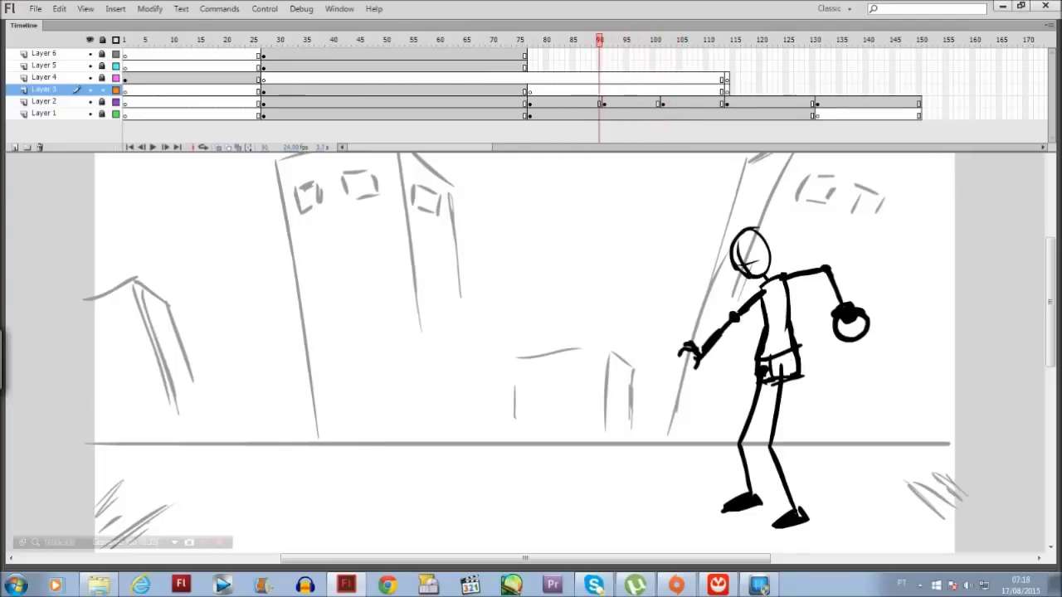
- Step back and forth through the rough animation from frame 90, comparing the standing pose with the following bent-over poses, and stop at frame 95
{"action": "key", "text": "period"}
{"action": "key", "text": "period"}
{"action": "key", "text": "period"}
{"action": "key", "text": "period"}
{"action": "key", "text": "period"}
{"action": "key", "text": "period"}
{"action": "key", "text": "period"}
{"action": "key", "text": "period"}
{"action": "key", "text": "period"}
{"action": "key", "text": "period"}
{"action": "key", "text": "period"}
{"action": "key", "text": "period"}
{"action": "key", "text": "period"}
{"action": "key", "text": "period"}
{"action": "key", "text": "period"}
{"action": "key", "text": "period"}
{"action": "key", "text": "period"}
{"action": "key", "text": "period"}
{"action": "key", "text": "period"}
{"action": "key", "text": "period"}
{"action": "key", "text": "period"}
{"action": "key", "text": "period"}
{"action": "key", "text": "period"}
{"action": "key", "text": "comma"}
{"action": "key", "text": "comma"}
{"action": "key", "text": "comma"}
{"action": "key", "text": "comma"}
{"action": "key", "text": "comma"}
{"action": "key", "text": "comma"}
{"action": "key", "text": "comma"}
{"action": "key", "text": "comma"}
{"action": "key", "text": "comma"}
{"action": "key", "text": "comma"}
{"action": "key", "text": "comma"}
{"action": "key", "text": "comma"}
{"action": "key", "text": "comma"}
{"action": "key", "text": "comma"}
{"action": "key", "text": "comma"}
{"action": "key", "text": "comma"}
{"action": "key", "text": "comma"}
{"action": "key", "text": "comma"}
{"action": "key", "text": "comma"}
{"action": "key", "text": "comma"}
{"action": "key", "text": "comma"}
{"action": "key", "text": "period"}
{"action": "key", "text": "period"}
{"action": "key", "text": "comma"}
{"action": "key", "text": "comma"}
{"action": "key", "text": "comma"}
{"action": "key", "text": "comma"}
{"action": "key", "text": "comma"}
{"action": "key", "text": "period"}
{"action": "key", "text": "period"}
{"action": "key", "text": "period"}
{"action": "key", "text": "period"}
{"action": "key", "text": "period"}
{"action": "key", "text": "period"}
{"action": "key", "text": "period"}
{"action": "key", "text": "period"}
{"action": "key", "text": "period"}
{"action": "key", "text": "period"}
{"action": "key", "text": "period"}
{"action": "key", "text": "period"}
{"action": "key", "text": "period"}
{"action": "key", "text": "period"}
{"action": "key", "text": "period"}
{"action": "key", "text": "period"}
{"action": "key", "text": "period"}
{"action": "key", "text": "period"}
{"action": "key", "text": "period"}
{"action": "key", "text": "period"}
{"action": "key", "text": "period"}
{"action": "key", "text": "period"}
{"action": "key", "text": "period"}
{"action": "key", "text": "period"}
{"action": "key", "text": "period"}
{"action": "key", "text": "period"}
{"action": "key", "text": "comma"}
{"action": "key", "text": "comma"}
{"action": "key", "text": "comma"}
{"action": "key", "text": "comma"}
{"action": "key", "text": "comma"}
{"action": "key", "text": "comma"}
{"action": "key", "text": "comma"}
{"action": "key", "text": "comma"}
{"action": "key", "text": "comma"}
{"action": "key", "text": "comma"}
{"action": "key", "text": "comma"}
{"action": "key", "text": "comma"}
{"action": "key", "text": "comma"}
{"action": "key", "text": "comma"}
{"action": "key", "text": "comma"}
{"action": "key", "text": "comma"}
{"action": "key", "text": "comma"}
{"action": "key", "text": "comma"}
{"action": "key", "text": "period"}
{"action": "key", "text": "period"}
{"action": "key", "text": "period"}
{"action": "key", "text": "period"}
{"action": "key", "text": "period"}
{"action": "key", "text": "period"}
{"action": "key", "text": "period"}
{"action": "key", "text": "period"}
{"action": "key", "text": "period"}
{"action": "key", "text": "period"}
{"action": "key", "text": "period"}
{"action": "key", "text": "period"}
{"action": "key", "text": "period"}
{"action": "key", "text": "period"}
{"action": "key", "text": "period"}
{"action": "key", "text": "period"}
{"action": "key", "text": "period"}
{"action": "key", "text": "comma"}
{"action": "key", "text": "comma"}
{"action": "key", "text": "comma"}
{"action": "key", "text": "comma"}
{"action": "key", "text": "comma"}
{"action": "key", "text": "comma"}
{"action": "key", "text": "comma"}
{"action": "key", "text": "comma"}
{"action": "key", "text": "comma"}
{"action": "key", "text": "comma"}
{"action": "key", "text": "comma"}
{"action": "key", "text": "comma"}
{"action": "key", "text": "comma"}
{"action": "key", "text": "comma"}
{"action": "key", "text": "comma"}
{"action": "key", "text": "comma"}
{"action": "key", "text": "comma"}
{"action": "key", "text": "comma"}
{"action": "key", "text": "comma"}
{"action": "key", "text": "comma"}
{"action": "key", "text": "comma"}
{"action": "key", "text": "comma"}
{"action": "key", "text": "comma"}
{"action": "key", "text": "comma"}
{"action": "key", "text": "comma"}
{"action": "key", "text": "period"}
{"action": "key", "text": "period"}
{"action": "key", "text": "period"}
{"action": "key", "text": "period"}
{"action": "key", "text": "period"}
{"action": "key", "text": "period"}
{"action": "key", "text": "period"}
{"action": "key", "text": "period"}
{"action": "key", "text": "period"}
{"action": "key", "text": "period"}
{"action": "key", "text": "period"}
{"action": "key", "text": "period"}
{"action": "key", "text": "period"}
{"action": "key", "text": "period"}
{"action": "key", "text": "period"}
{"action": "key", "text": "period"}
{"action": "key", "text": "period"}
{"action": "key", "text": "period"}
{"action": "key", "text": "period"}
{"action": "key", "text": "period"}
{"action": "key", "text": "comma"}
{"action": "key", "text": "comma"}
{"action": "key", "text": "comma"}
{"action": "key", "text": "comma"}
{"action": "key", "text": "comma"}
{"action": "key", "text": "comma"}
{"action": "key", "text": "comma"}
{"action": "key", "text": "comma"}
{"action": "key", "text": "comma"}
{"action": "key", "text": "comma"}
{"action": "key", "text": "comma"}
{"action": "key", "text": "comma"}
{"action": "key", "text": "comma"}
{"action": "key", "text": "comma"}
{"action": "key", "text": "comma"}
{"action": "key", "text": "comma"}
{"action": "key", "text": "comma"}
{"action": "key", "text": "comma"}
{"action": "key", "text": "comma"}
{"action": "key", "text": "comma"}
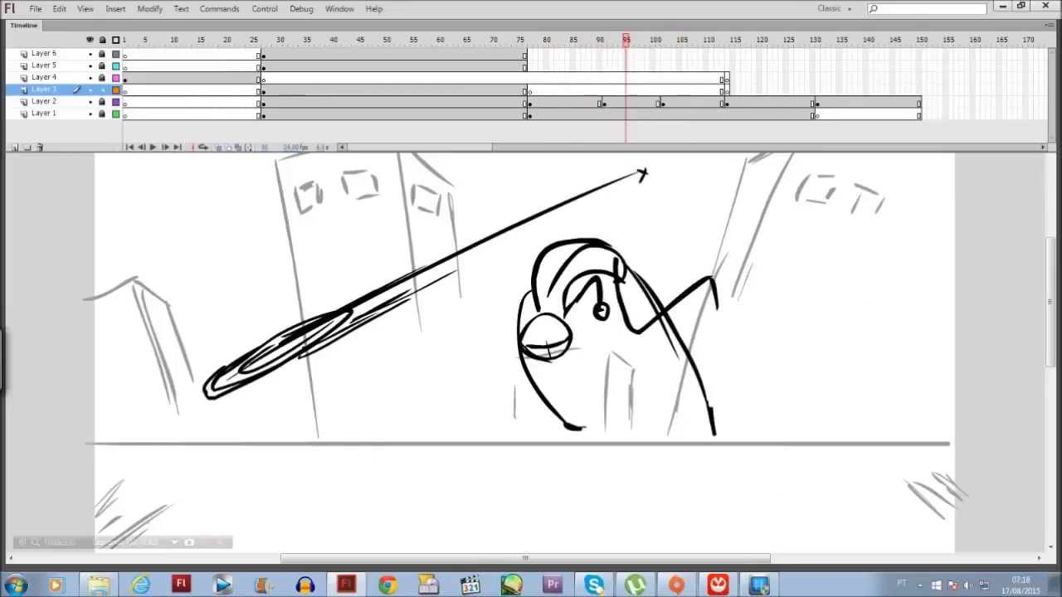
- Step forward and back through the rough animation from frame 95, comparing the bent-over and standing poses, and stop at frame 78
{"action": "key", "text": "period"}
{"action": "key", "text": "period"}
{"action": "key", "text": "period"}
{"action": "key", "text": "period"}
{"action": "key", "text": "period"}
{"action": "key", "text": "period"}
{"action": "key", "text": "period"}
{"action": "key", "text": "period"}
{"action": "key", "text": "period"}
{"action": "key", "text": "period"}
{"action": "key", "text": "period"}
{"action": "key", "text": "period"}
{"action": "key", "text": "period"}
{"action": "key", "text": "period"}
{"action": "key", "text": "period"}
{"action": "key", "text": "period"}
{"action": "key", "text": "period"}
{"action": "key", "text": "period"}
{"action": "key", "text": "period"}
{"action": "key", "text": "period"}
{"action": "key", "text": "comma"}
{"action": "key", "text": "comma"}
{"action": "key", "text": "comma"}
{"action": "key", "text": "comma"}
{"action": "key", "text": "comma"}
{"action": "key", "text": "comma"}
{"action": "key", "text": "comma"}
{"action": "key", "text": "comma"}
{"action": "key", "text": "comma"}
{"action": "key", "text": "comma"}
{"action": "key", "text": "comma"}
{"action": "key", "text": "comma"}
{"action": "key", "text": "comma"}
{"action": "key", "text": "comma"}
{"action": "key", "text": "comma"}
{"action": "key", "text": "comma"}
{"action": "key", "text": "comma"}
{"action": "key", "text": "comma"}
{"action": "key", "text": "comma"}
{"action": "key", "text": "comma"}
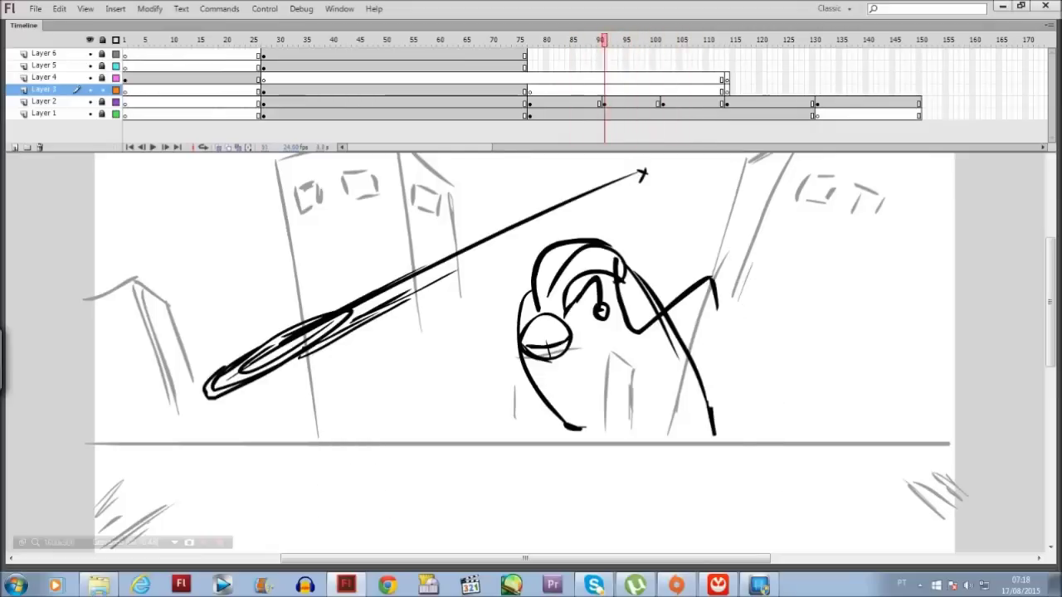
{"action": "key", "text": "period"}
{"action": "key", "text": "period"}
{"action": "key", "text": "period"}
{"action": "key", "text": "period"}
{"action": "key", "text": "period"}
{"action": "key", "text": "comma"}
{"action": "key", "text": "comma"}
{"action": "key", "text": "comma"}
{"action": "key", "text": "comma"}
{"action": "key", "text": "comma"}
{"action": "key", "text": "comma"}
{"action": "key", "text": "comma"}
{"action": "key", "text": "comma"}
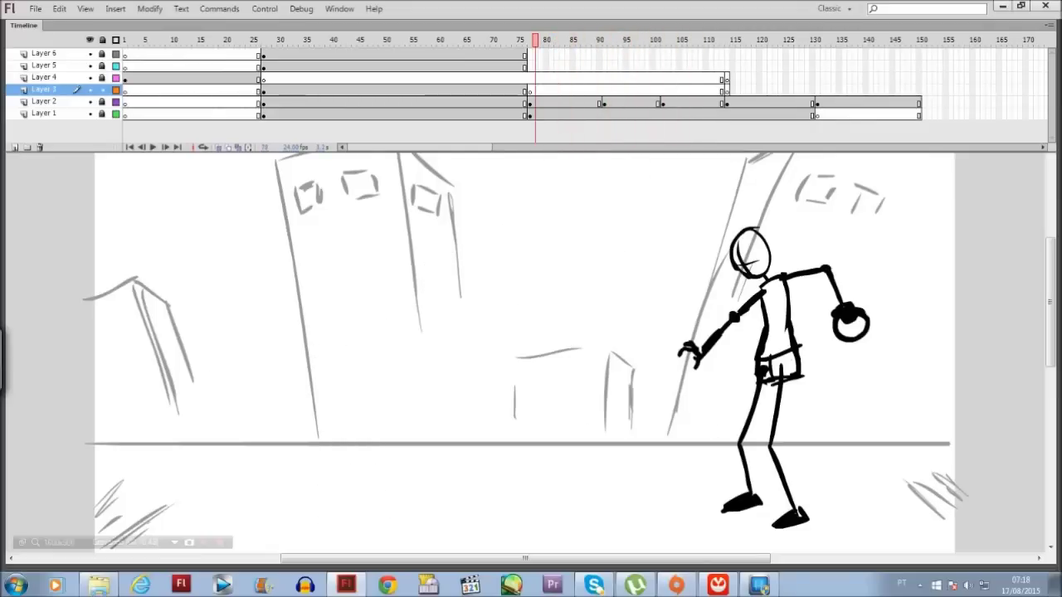
- Unlock Layer 2 and turn on onion skinning with the playhead at frame 90
{"action": "left_click", "coordinate": [546, 102]}
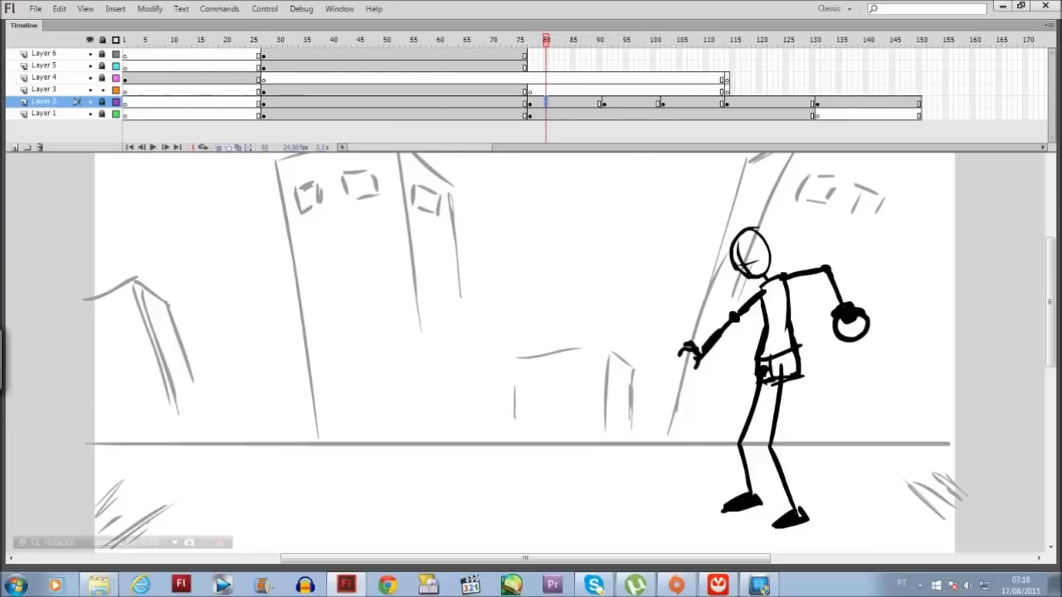
{"action": "key", "text": "ctrl+alt+t"}
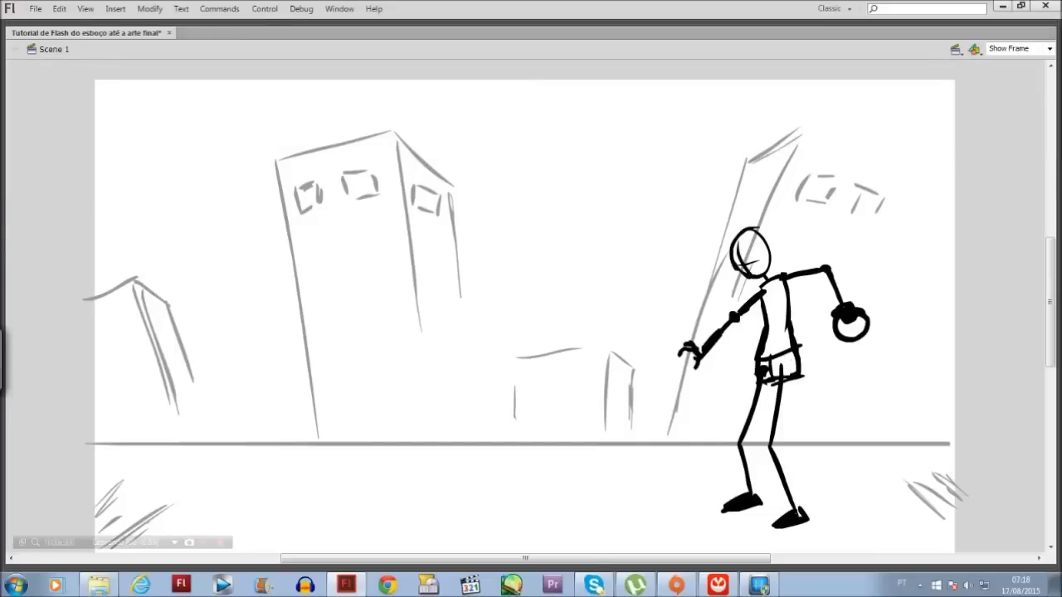
{"action": "key", "text": "ctrl+alt+t"}
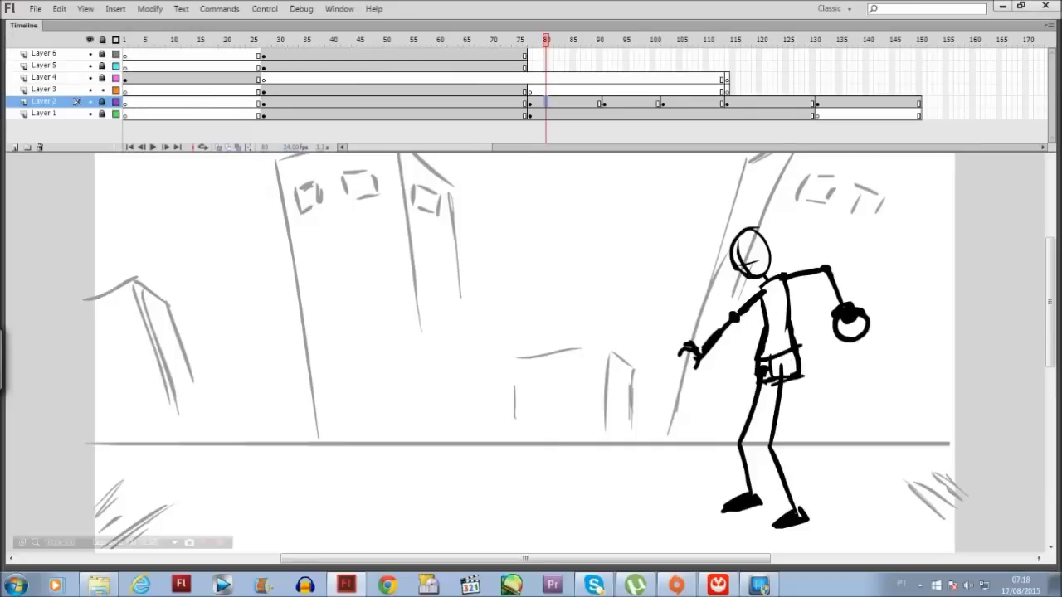
{"action": "left_click", "coordinate": [557, 102]}
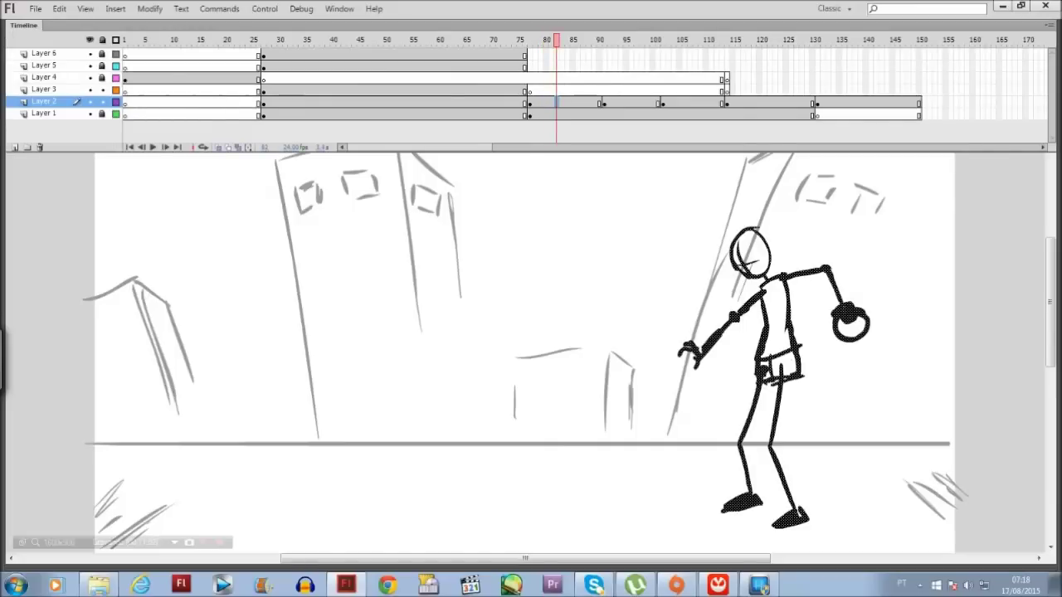
{"action": "left_click_drag", "start_coordinate": [557, 39], "coordinate": [599, 39]}
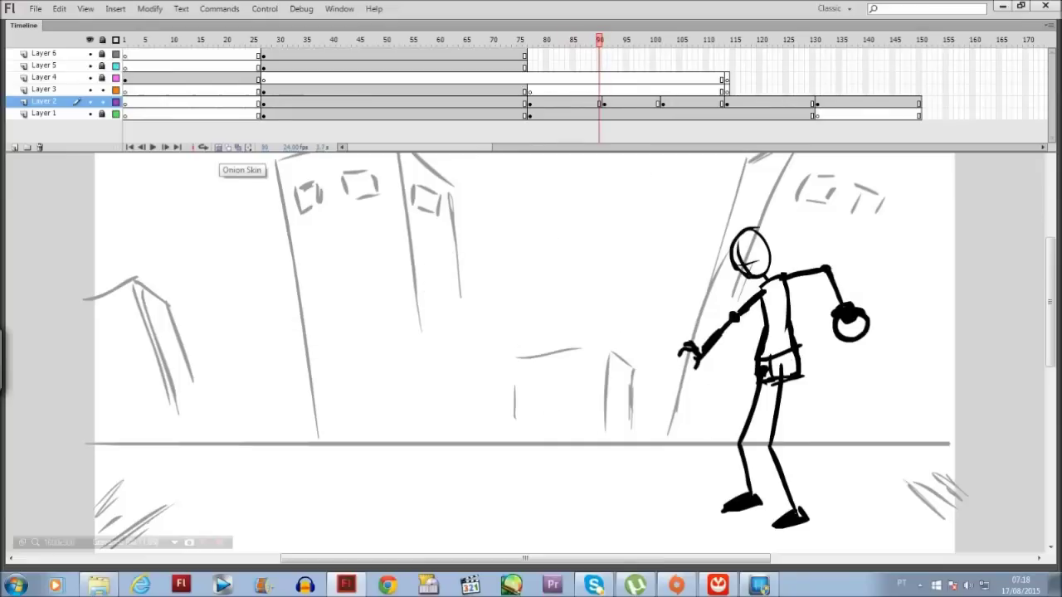
{"action": "key", "text": "ctrl+alt+t"}
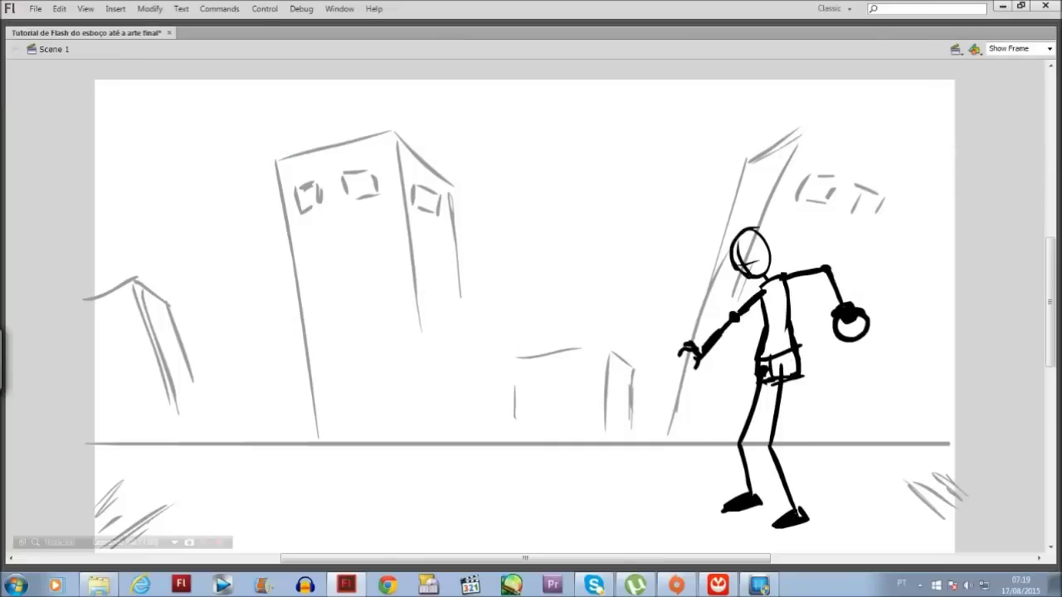
{"action": "key", "text": "ctrl+alt+t"}
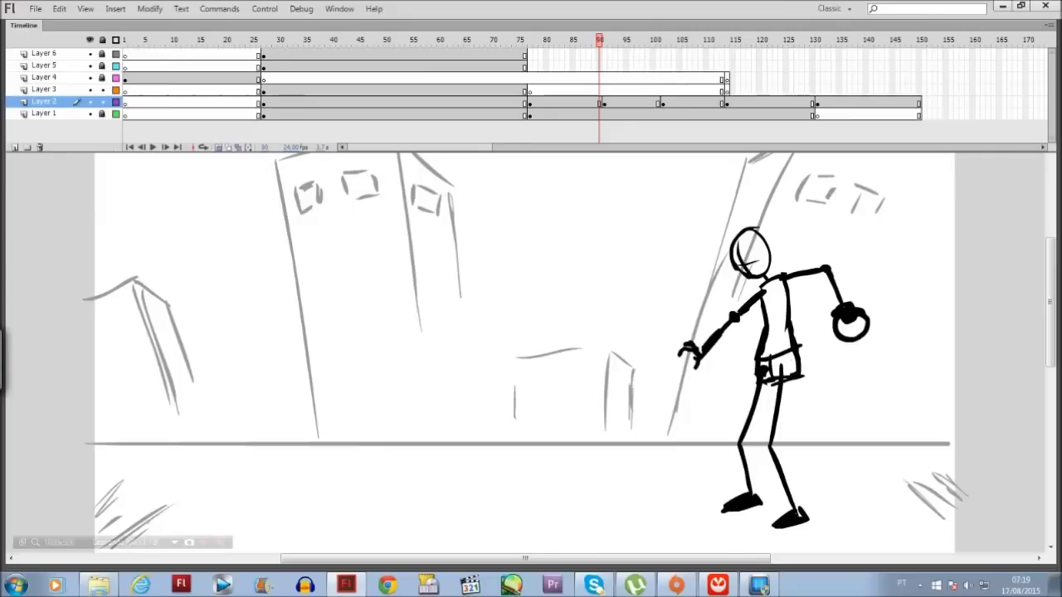
{"action": "left_click", "coordinate": [218, 146]}
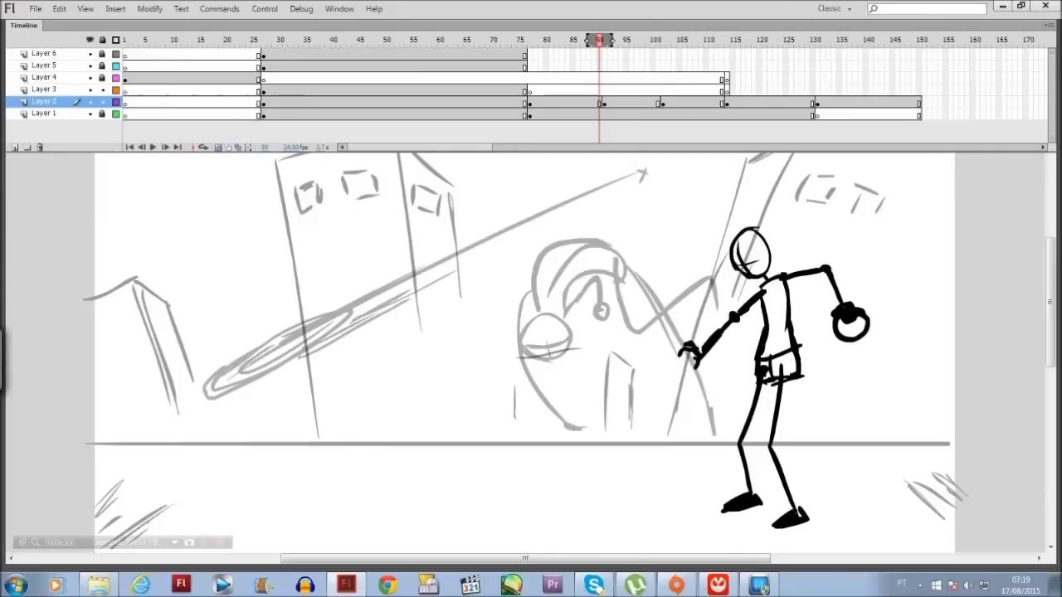
- Insert a blank keyframe at frame 90 on Layer 2 and hide the timeline to free the stage for drawing
{"action": "key", "text": "ctrl+alt+t"}
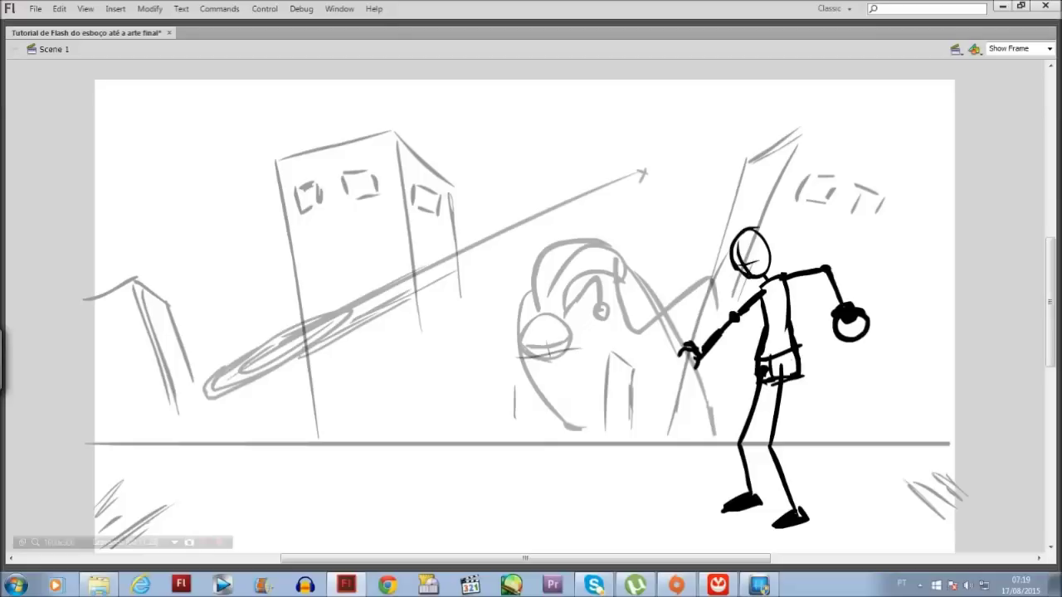
{"action": "key", "text": "ctrl+alt+t"}
{"action": "left_click", "coordinate": [599, 103]}
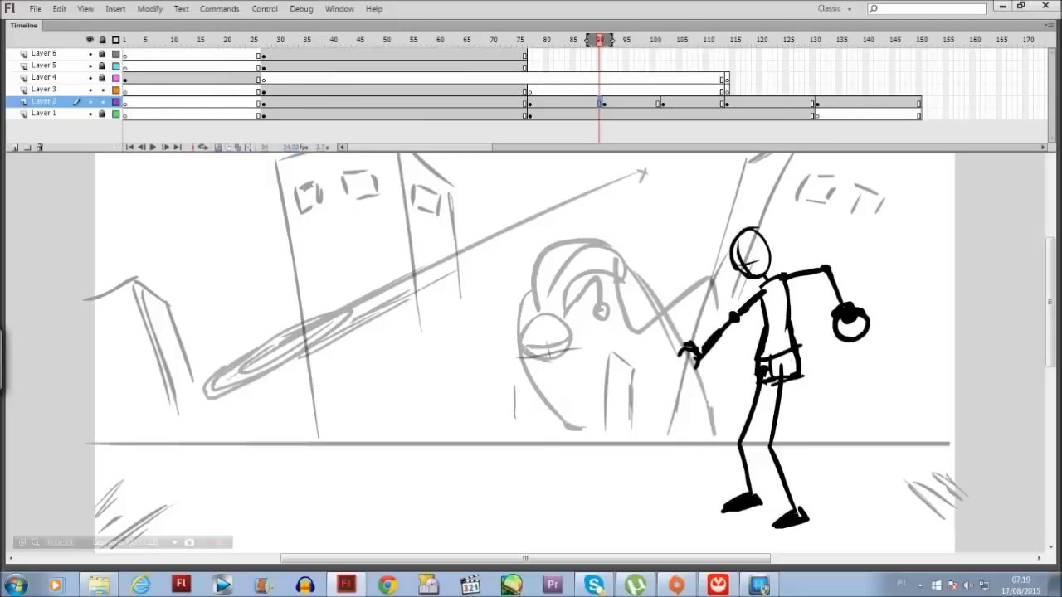
{"action": "key", "text": "F7"}
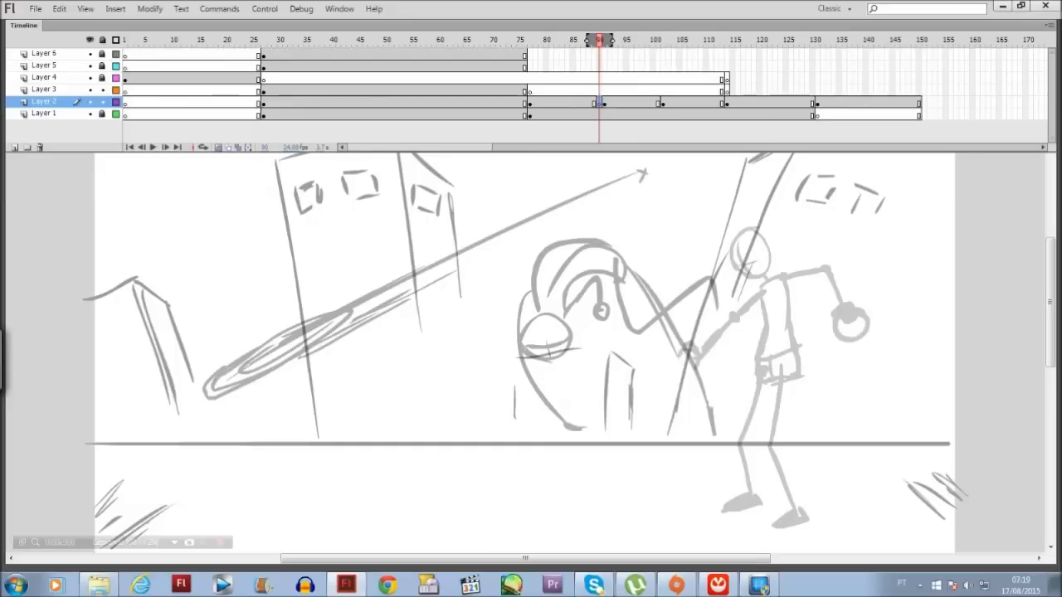
{"action": "key", "text": "ctrl+alt+t"}
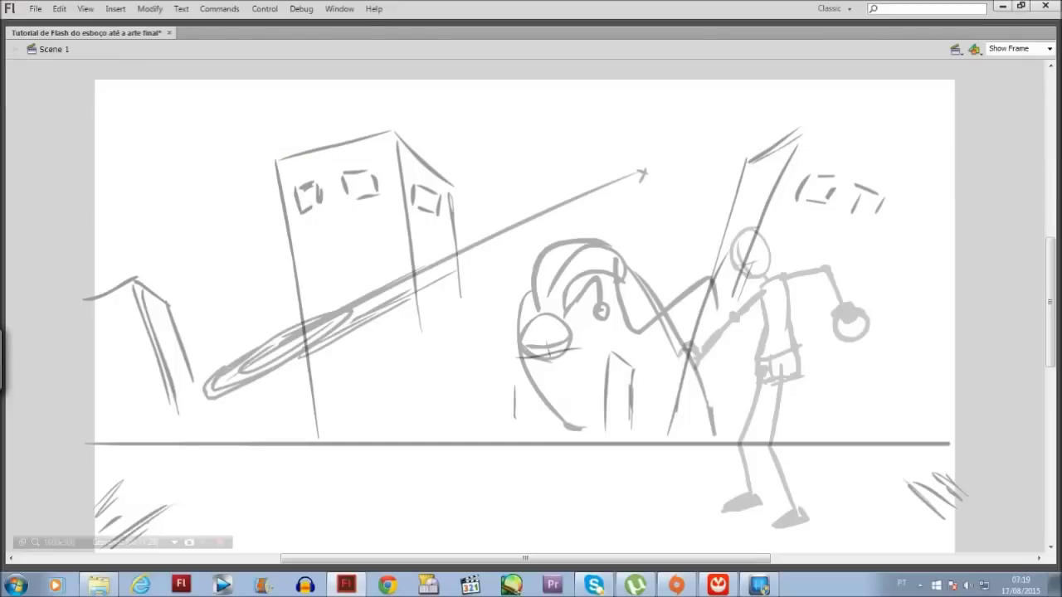
- Set the brush fill colour to black and undo the test strokes
{"action": "mouse_move", "coordinate": [663, 240]}
{"action": "left_mouse_down"}
{"action": "mouse_move", "coordinate": [649, 276]}
{"action": "mouse_move", "coordinate": [686, 263]}
{"action": "mouse_move", "coordinate": [668, 239]}
{"action": "left_mouse_up"}
{"action": "key", "text": "ctrl+z"}
{"action": "key", "text": "ctrl+F2"}
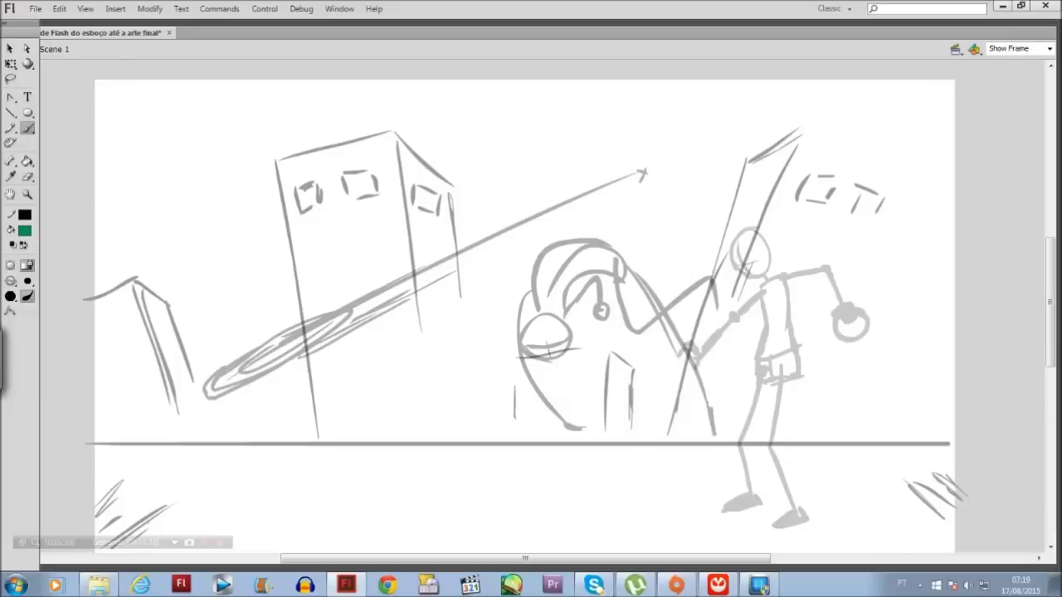
{"action": "left_click", "coordinate": [24, 230]}
{"action": "left_click", "coordinate": [25, 259]}
{"action": "key", "text": "ctrl+F2"}
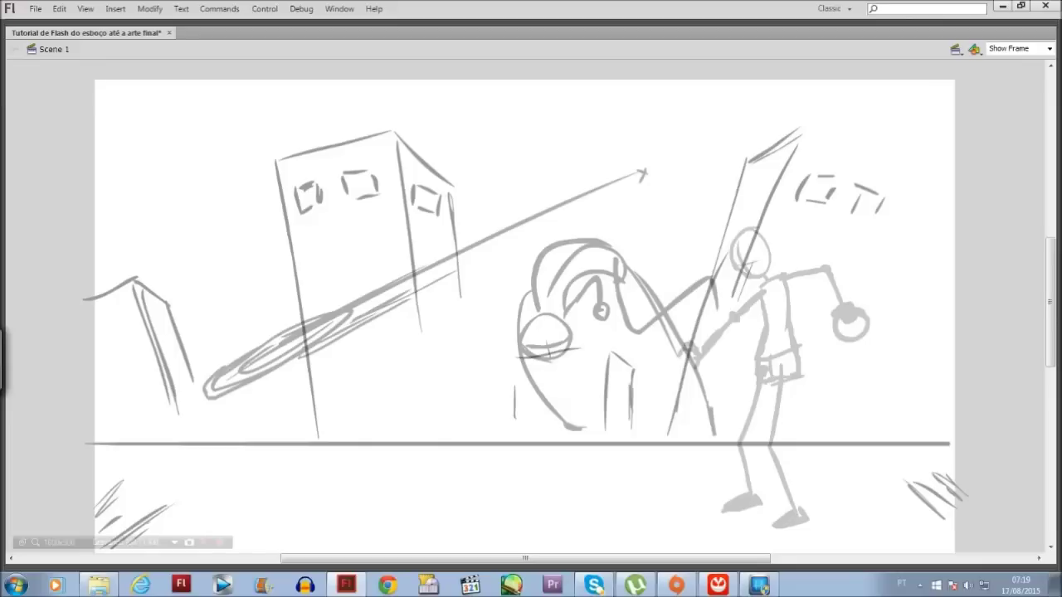
{"action": "mouse_move", "coordinate": [724, 287]}
{"action": "left_mouse_down"}
{"action": "mouse_move", "coordinate": [735, 316]}
{"action": "mouse_move", "coordinate": [727, 287]}
{"action": "left_mouse_up"}
{"action": "key", "text": "ctrl+z"}
- Sketch the in-between pose's head with face cross, curved torso, waist and bent front leg near the onion-skinned standing figure
{"action": "mouse_move", "coordinate": [749, 234]}
{"action": "left_mouse_down"}
{"action": "mouse_move", "coordinate": [746, 281]}
{"action": "mouse_move", "coordinate": [759, 264]}
{"action": "left_mouse_up"}
{"action": "left_click_drag", "start_coordinate": [718, 222], "coordinate": [792, 305]}
{"action": "mouse_move", "coordinate": [751, 261]}
{"action": "left_mouse_down"}
{"action": "mouse_move", "coordinate": [724, 282]}
{"action": "mouse_move", "coordinate": [760, 364]}
{"action": "left_mouse_up"}
{"action": "key", "text": "b"}
{"action": "mouse_move", "coordinate": [753, 291]}
{"action": "left_mouse_down"}
{"action": "mouse_move", "coordinate": [792, 335]}
{"action": "mouse_move", "coordinate": [782, 372]}
{"action": "mouse_move", "coordinate": [795, 336]}
{"action": "left_mouse_up"}
{"action": "mouse_move", "coordinate": [757, 367]}
{"action": "left_mouse_down"}
{"action": "mouse_move", "coordinate": [748, 387]}
{"action": "mouse_move", "coordinate": [803, 390]}
{"action": "mouse_move", "coordinate": [805, 366]}
{"action": "left_mouse_up"}
{"action": "mouse_move", "coordinate": [752, 387]}
{"action": "left_mouse_down"}
{"action": "mouse_move", "coordinate": [707, 433]}
{"action": "mouse_move", "coordinate": [743, 480]}
{"action": "mouse_move", "coordinate": [704, 482]}
{"action": "mouse_move", "coordinate": [734, 475]}
{"action": "mouse_move", "coordinate": [714, 480]}
{"action": "left_mouse_up"}
- Select the whole new figure and shift it slightly lower so its front foot meets the standing figure's foot
{"action": "key", "text": "q"}
{"action": "left_click_drag", "start_coordinate": [860, 213], "coordinate": [609, 490]}
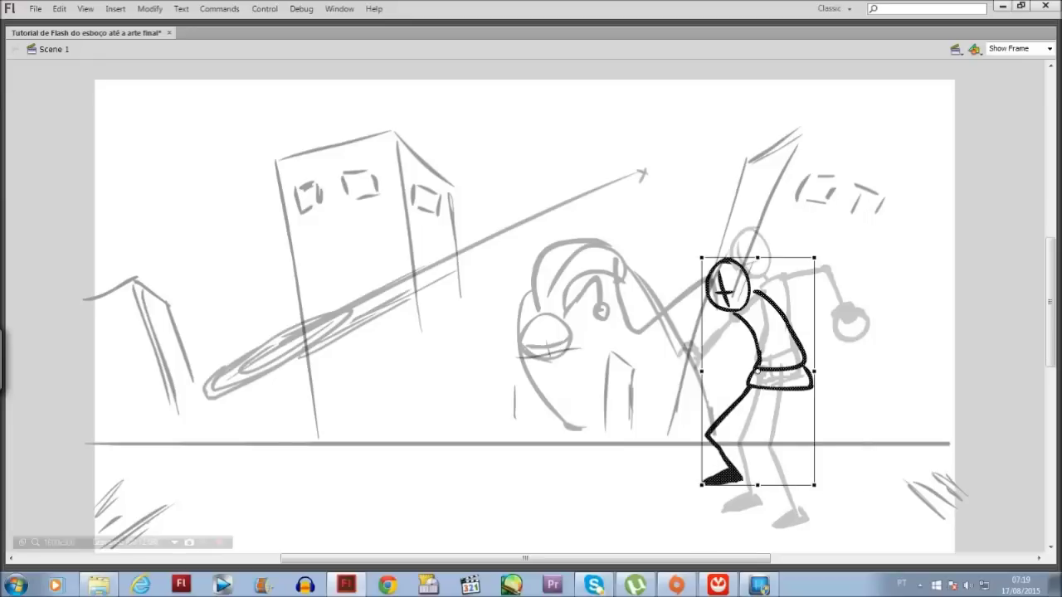
{"action": "left_click_drag", "start_coordinate": [759, 353], "coordinate": [772, 377]}
{"action": "left_click", "coordinate": [871, 390]}
- Draw the crouching figure's two bent arms spread out to either side, each ending in a hand
{"action": "left_click_drag", "start_coordinate": [748, 342], "coordinate": [712, 322]}
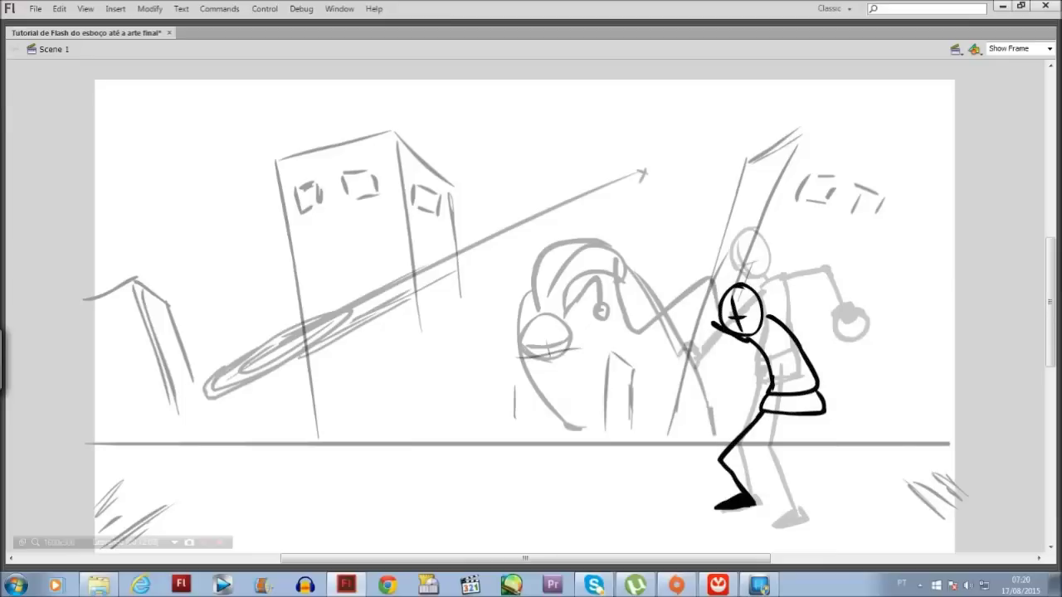
{"action": "key", "text": "ctrl+z"}
{"action": "mouse_move", "coordinate": [750, 337]}
{"action": "left_mouse_down"}
{"action": "mouse_move", "coordinate": [694, 326]}
{"action": "mouse_move", "coordinate": [671, 355]}
{"action": "mouse_move", "coordinate": [650, 350]}
{"action": "mouse_move", "coordinate": [660, 369]}
{"action": "mouse_move", "coordinate": [648, 366]}
{"action": "mouse_move", "coordinate": [666, 371]}
{"action": "left_mouse_up"}
{"action": "mouse_move", "coordinate": [768, 318]}
{"action": "left_mouse_down"}
{"action": "mouse_move", "coordinate": [820, 300]}
{"action": "mouse_move", "coordinate": [842, 313]}
{"action": "left_mouse_up"}
{"action": "mouse_move", "coordinate": [843, 312]}
{"action": "left_mouse_down"}
{"action": "mouse_move", "coordinate": [864, 318]}
{"action": "mouse_move", "coordinate": [869, 305]}
{"action": "mouse_move", "coordinate": [886, 323]}
{"action": "mouse_move", "coordinate": [866, 326]}
{"action": "left_mouse_up"}
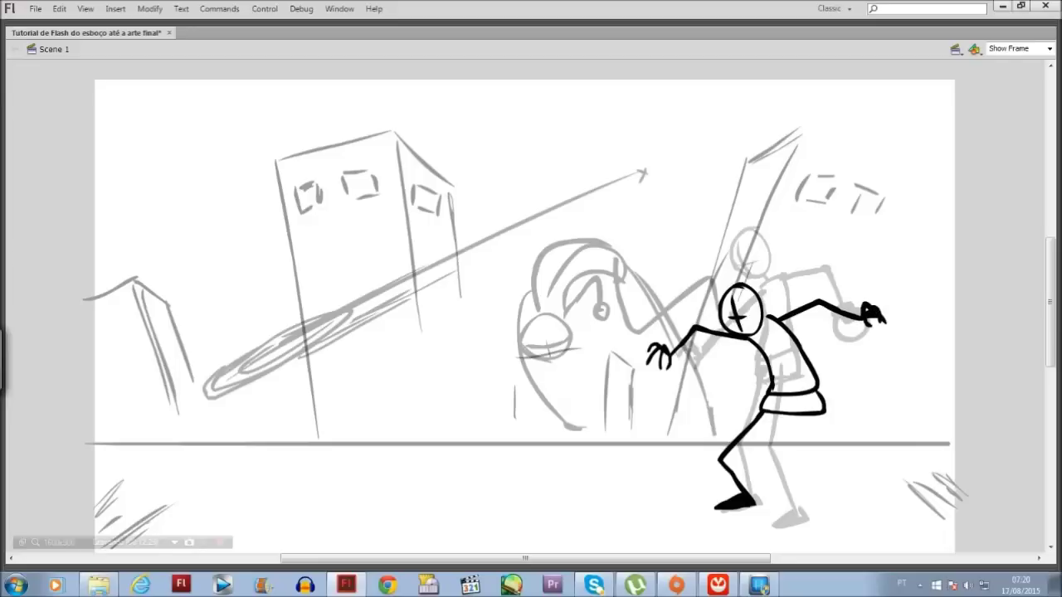
- Add short guide marks near the joints, then redraw the crouching figure's front leg and draw its bent back leg with foot
{"action": "left_click_drag", "start_coordinate": [823, 263], "coordinate": [819, 290]}
{"action": "left_click_drag", "start_coordinate": [700, 442], "coordinate": [711, 449]}
{"action": "left_click_drag", "start_coordinate": [825, 411], "coordinate": [845, 450]}
{"action": "key", "text": "ctrl+z"}
{"action": "mouse_move", "coordinate": [720, 454]}
{"action": "left_mouse_down"}
{"action": "mouse_move", "coordinate": [756, 417]}
{"action": "mouse_move", "coordinate": [722, 442]}
{"action": "mouse_move", "coordinate": [740, 494]}
{"action": "left_mouse_up"}
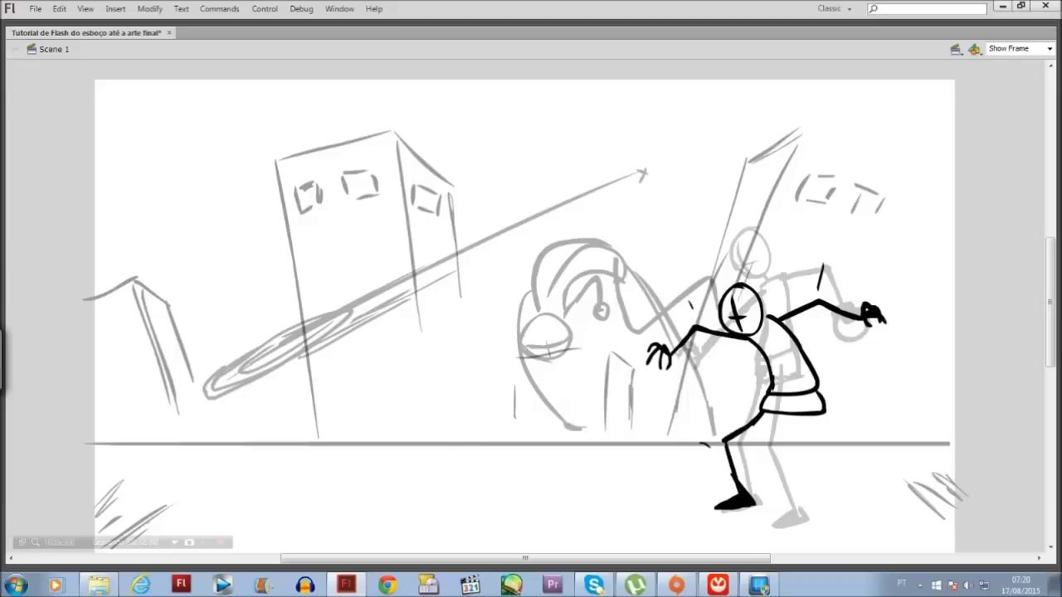
{"action": "left_click_drag", "start_coordinate": [813, 417], "coordinate": [821, 444]}
{"action": "mouse_move", "coordinate": [806, 415]}
{"action": "left_mouse_down"}
{"action": "mouse_move", "coordinate": [829, 464]}
{"action": "mouse_move", "coordinate": [811, 507]}
{"action": "mouse_move", "coordinate": [836, 505]}
{"action": "left_mouse_up"}
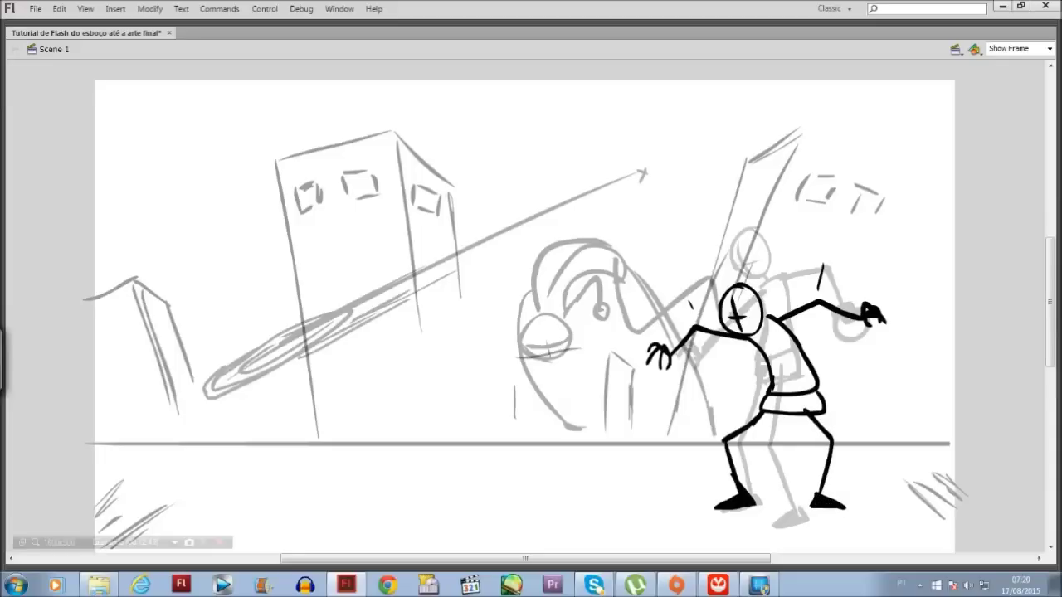
- Compare the crouching pose with its neighbouring frames and move its keyframe on Layer 2 to frame 88
{"action": "key", "text": "comma"}
{"action": "key", "text": "comma"}
{"action": "key", "text": "period"}
{"action": "key", "text": "period"}
{"action": "key", "text": "period"}
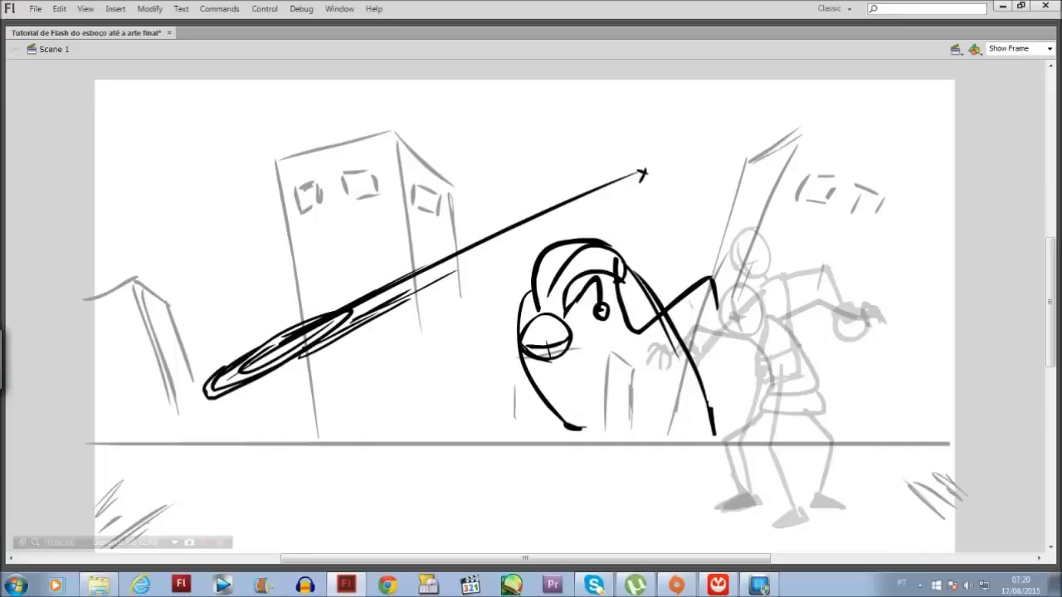
{"action": "key", "text": "period"}
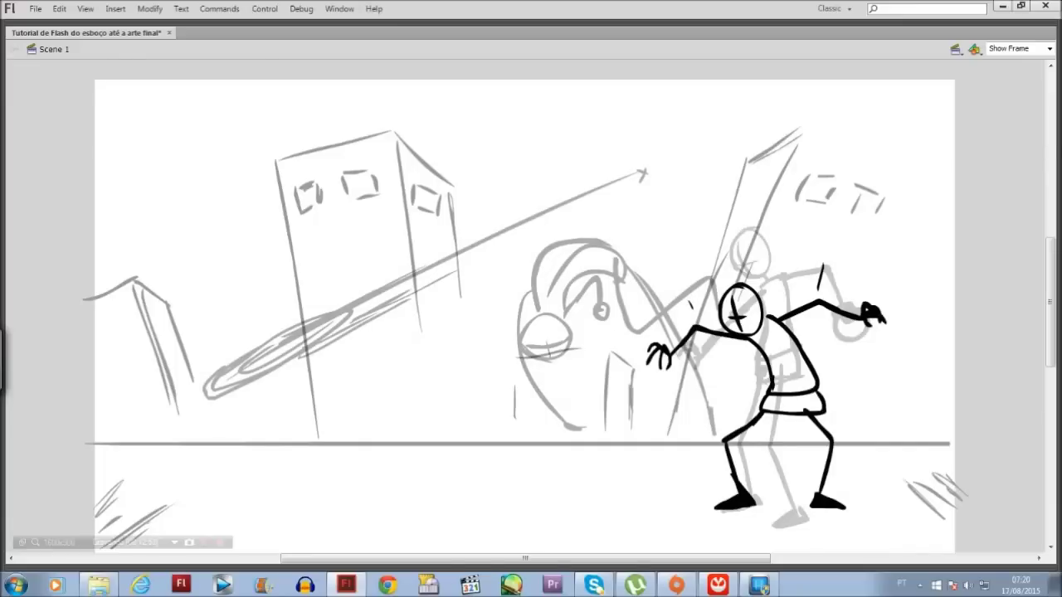
{"action": "mouse_move", "coordinate": [599, 23]}
{"action": "left_click_drag", "start_coordinate": [599, 40], "coordinate": [594, 40]}
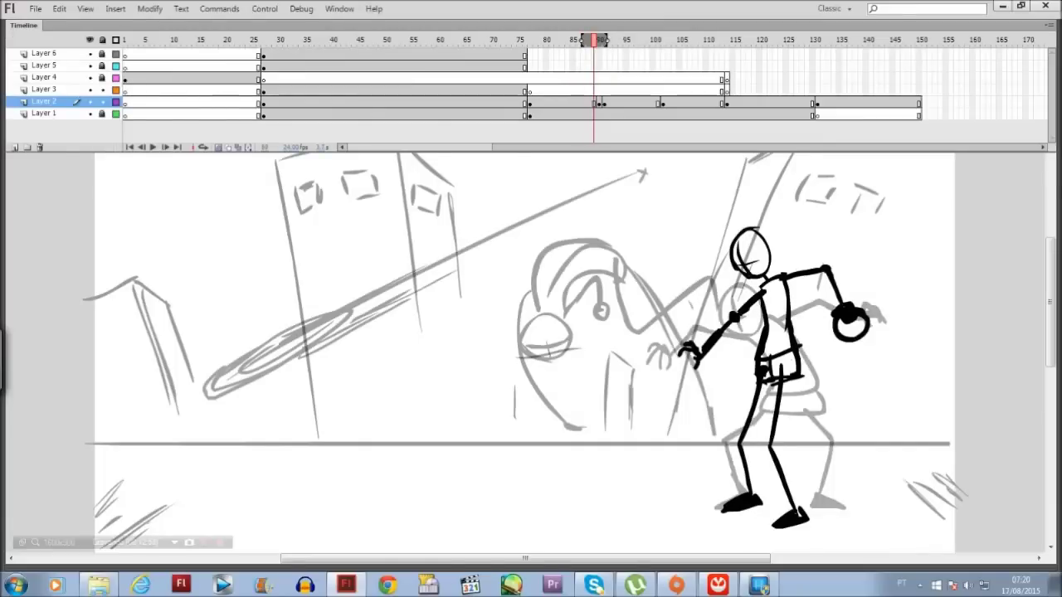
{"action": "left_click", "coordinate": [599, 103]}
{"action": "left_click_drag", "start_coordinate": [599, 102], "coordinate": [584, 102]}
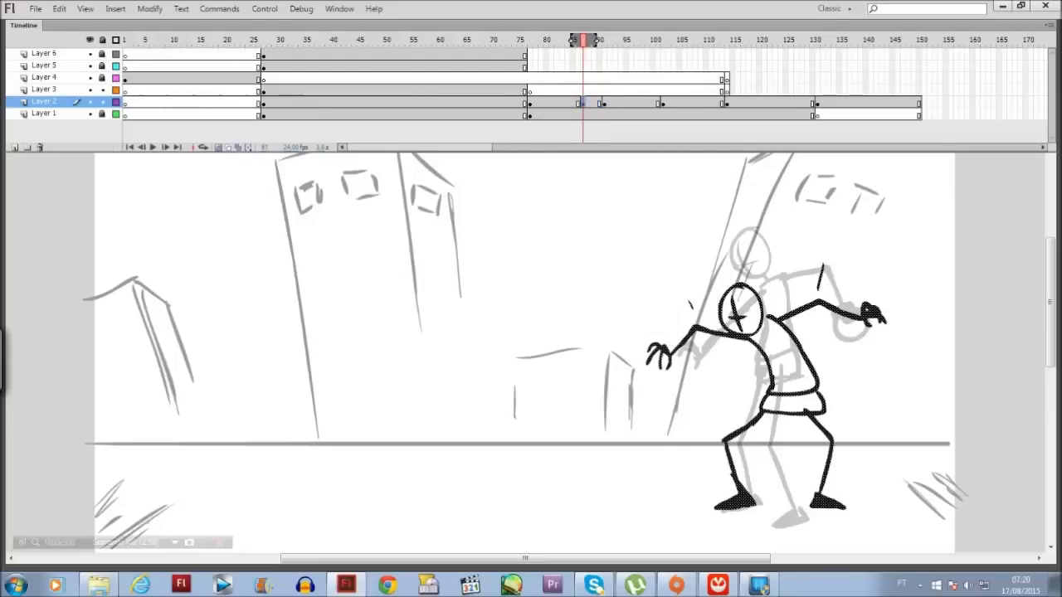
{"action": "key", "text": "period"}
{"action": "key", "text": "period"}
{"action": "key", "text": "period"}
{"action": "mouse_move", "coordinate": [599, 39]}
{"action": "left_mouse_down"}
{"action": "mouse_move", "coordinate": [573, 40]}
{"action": "mouse_move", "coordinate": [615, 40]}
{"action": "mouse_move", "coordinate": [589, 40]}
{"action": "left_mouse_up"}
- Insert a blank keyframe at frame 90 on Layer 2 for another in-between pose and hide the timeline
{"action": "left_click_drag", "start_coordinate": [599, 103], "coordinate": [599, 91]}
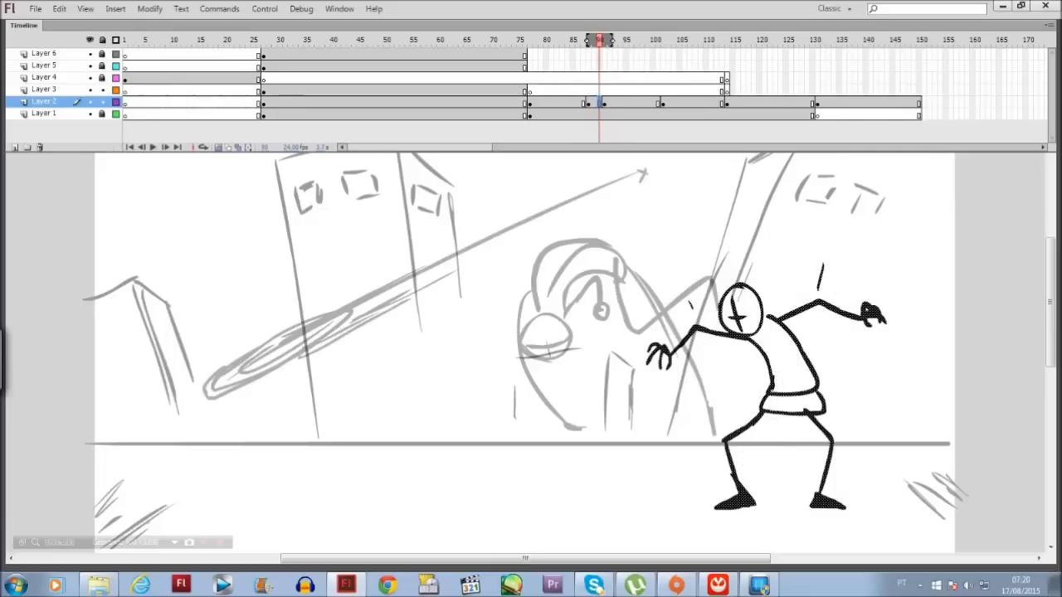
{"action": "key", "text": "ctrl+alt+t"}
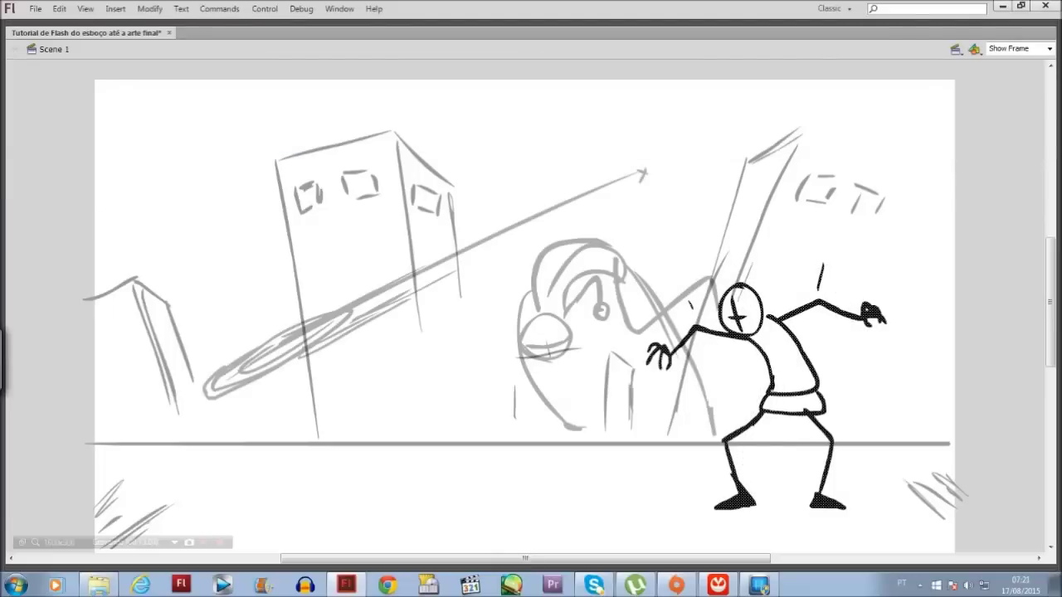
{"action": "key", "text": "ctrl+alt+t"}
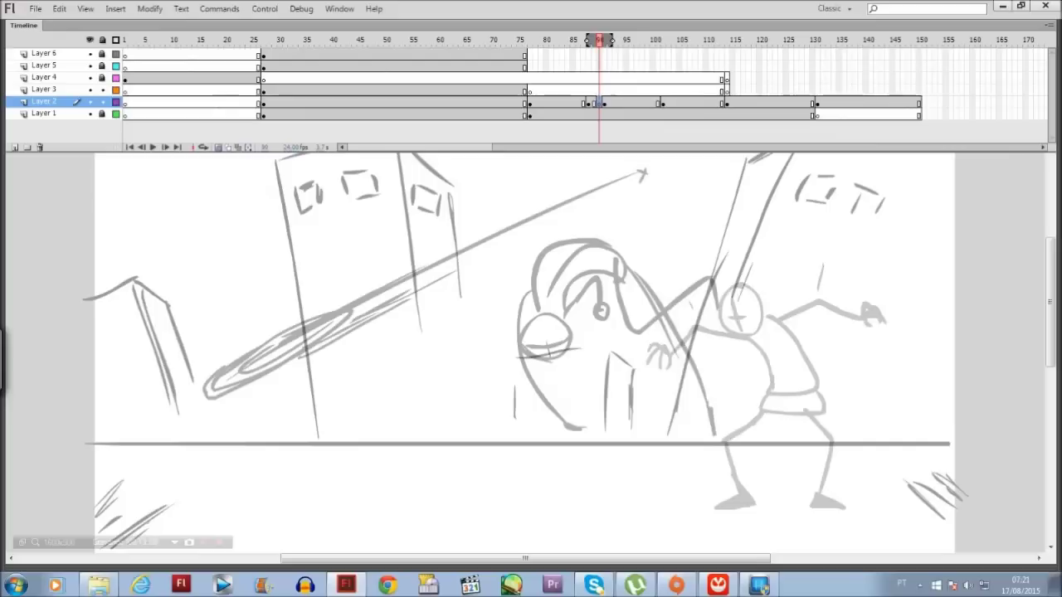
{"action": "key", "text": "ctrl+alt+t"}
- Sketch a leaning figure's head, tapered torso and two legs with feet between the crouching and bent-over poses
{"action": "mouse_move", "coordinate": [674, 270]}
{"action": "left_mouse_down"}
{"action": "mouse_move", "coordinate": [646, 305]}
{"action": "mouse_move", "coordinate": [667, 320]}
{"action": "left_mouse_up"}
{"action": "mouse_move", "coordinate": [662, 307]}
{"action": "left_mouse_down"}
{"action": "mouse_move", "coordinate": [691, 298]}
{"action": "mouse_move", "coordinate": [704, 415]}
{"action": "mouse_move", "coordinate": [755, 379]}
{"action": "mouse_move", "coordinate": [701, 309]}
{"action": "left_mouse_up"}
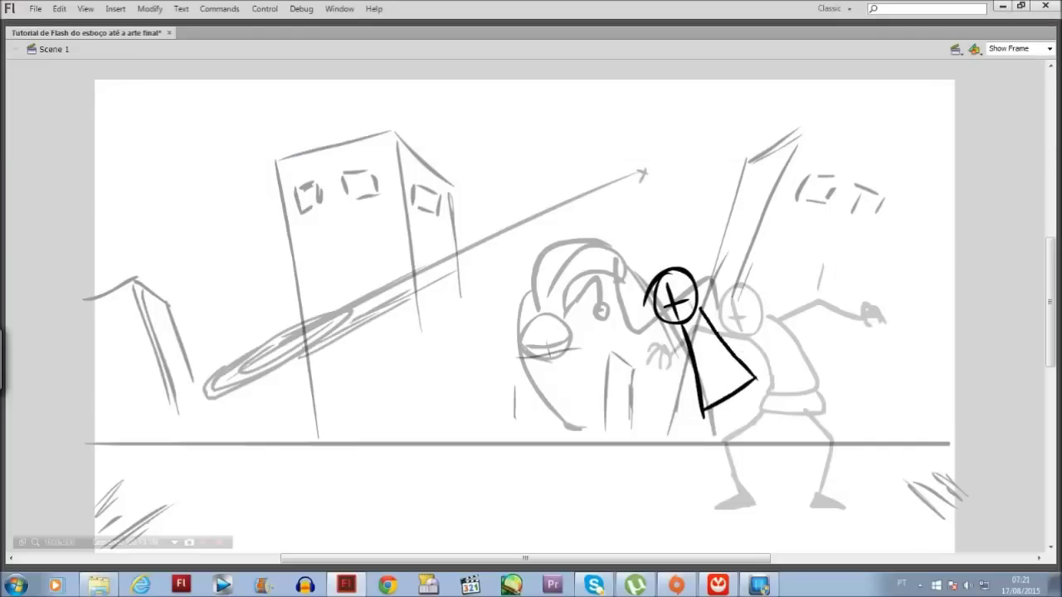
{"action": "left_click_drag", "start_coordinate": [713, 410], "coordinate": [774, 516]}
{"action": "left_click_drag", "start_coordinate": [758, 480], "coordinate": [768, 515]}
{"action": "mouse_move", "coordinate": [741, 388]}
{"action": "left_mouse_down"}
{"action": "mouse_move", "coordinate": [806, 503]}
{"action": "mouse_move", "coordinate": [818, 498]}
{"action": "mouse_move", "coordinate": [809, 499]}
{"action": "left_mouse_up"}
- Draw the leaning figure's two lowered arms, one hand holding a round object, and add small joint marks at the knees and elbows
{"action": "left_click_drag", "start_coordinate": [680, 329], "coordinate": [689, 431]}
{"action": "mouse_move", "coordinate": [707, 314]}
{"action": "left_mouse_down"}
{"action": "mouse_move", "coordinate": [762, 370]}
{"action": "mouse_move", "coordinate": [809, 373]}
{"action": "mouse_move", "coordinate": [784, 390]}
{"action": "left_mouse_up"}
{"action": "left_click_drag", "start_coordinate": [775, 426], "coordinate": [739, 448]}
{"action": "left_click_drag", "start_coordinate": [679, 368], "coordinate": [676, 377]}
{"action": "left_click_drag", "start_coordinate": [739, 333], "coordinate": [733, 342]}
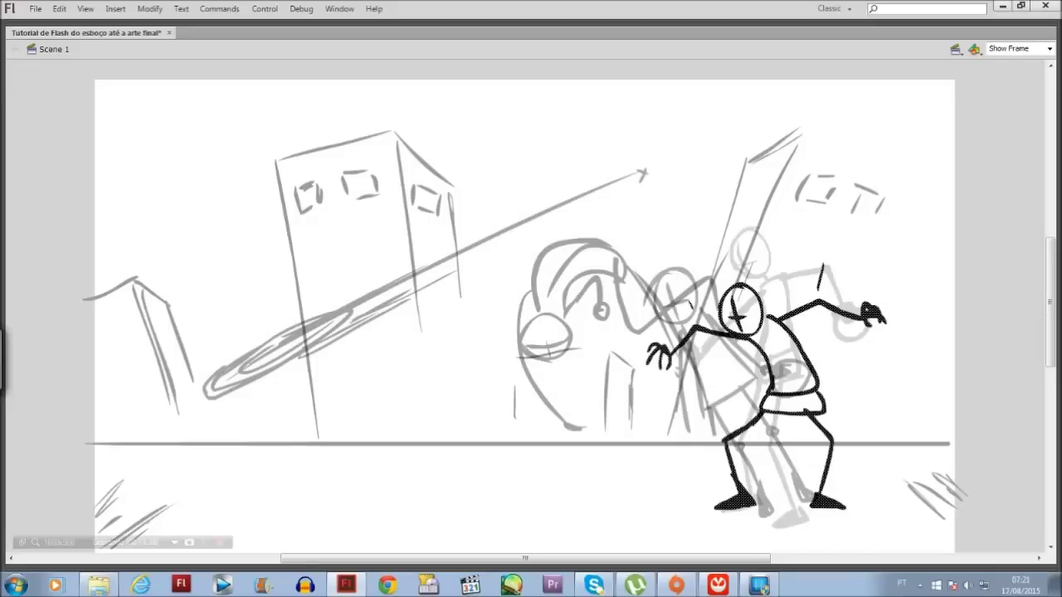
- In the crouching pose's frame, redraw the outstretched rear hand as a fist holding a round object
{"action": "mouse_move", "coordinate": [868, 304]}
{"action": "left_mouse_down"}
{"action": "mouse_move", "coordinate": [871, 323]}
{"action": "mouse_move", "coordinate": [855, 324]}
{"action": "mouse_move", "coordinate": [876, 326]}
{"action": "left_mouse_up"}
{"action": "mouse_move", "coordinate": [863, 312]}
{"action": "left_mouse_down"}
{"action": "mouse_move", "coordinate": [891, 343]}
{"action": "mouse_move", "coordinate": [855, 328]}
{"action": "left_mouse_up"}
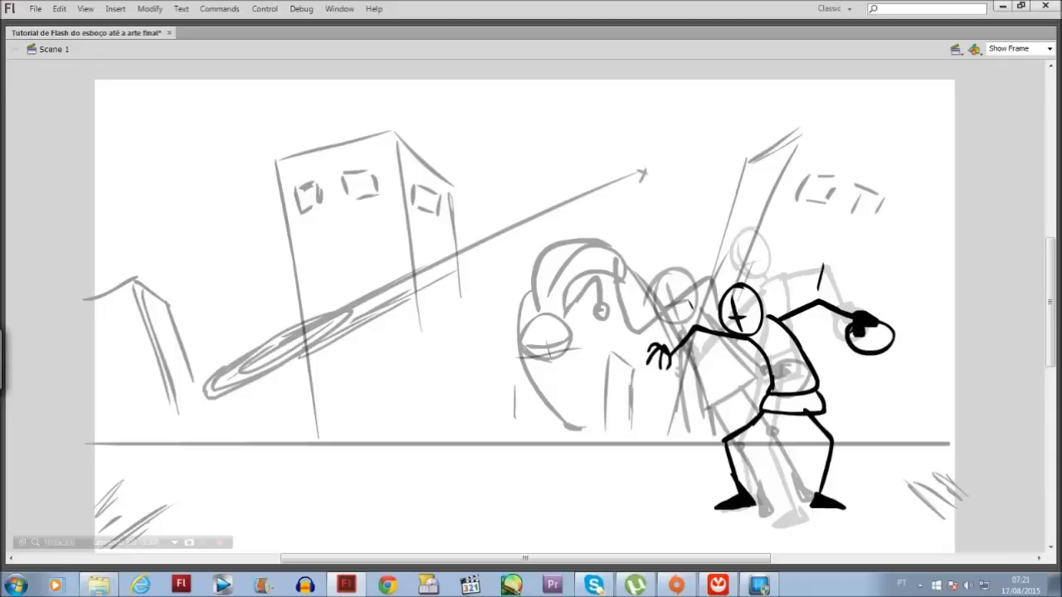
- Return to the leaning pose, select the whole figure and stretch it slightly taller and narrower
{"action": "key", "text": "period"}
{"action": "key", "text": "Return"}
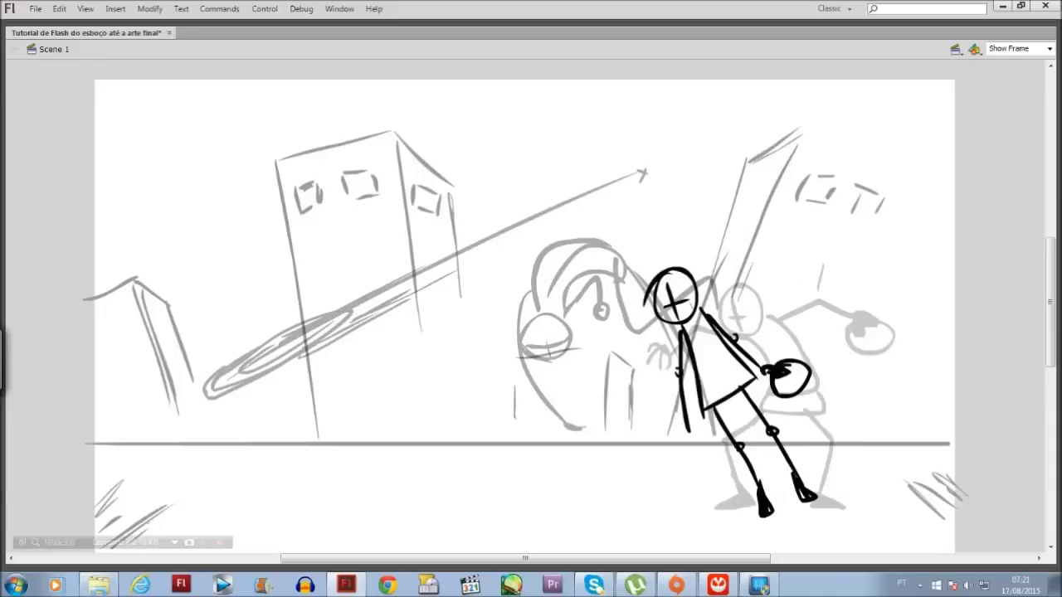
{"action": "mouse_move", "coordinate": [896, 187]}
{"action": "left_mouse_down"}
{"action": "mouse_move", "coordinate": [628, 545]}
{"action": "mouse_move", "coordinate": [573, 551]}
{"action": "left_mouse_up"}
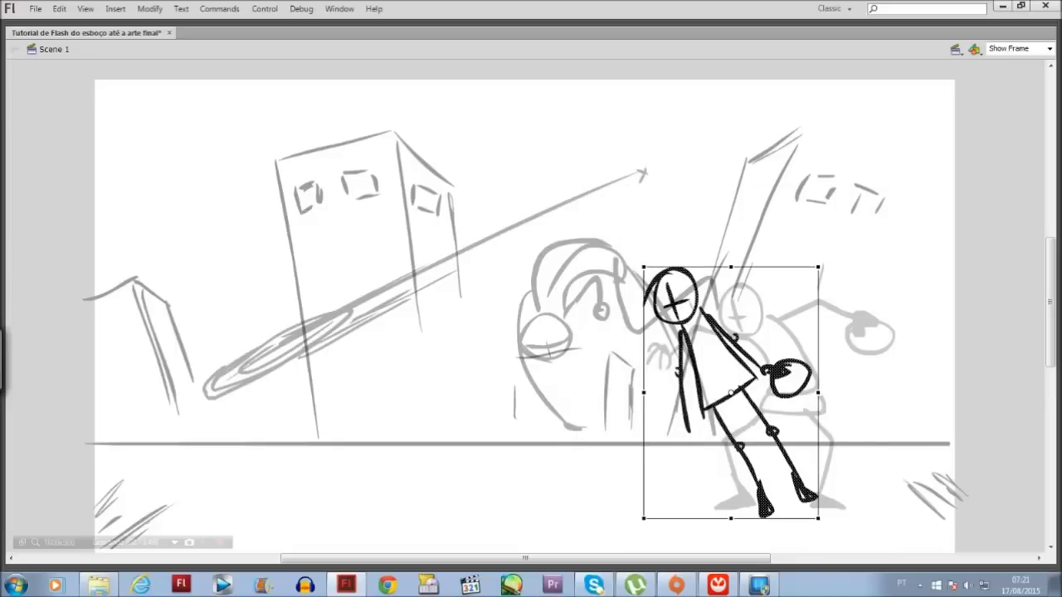
{"action": "left_click_drag", "start_coordinate": [731, 267], "coordinate": [732, 250]}
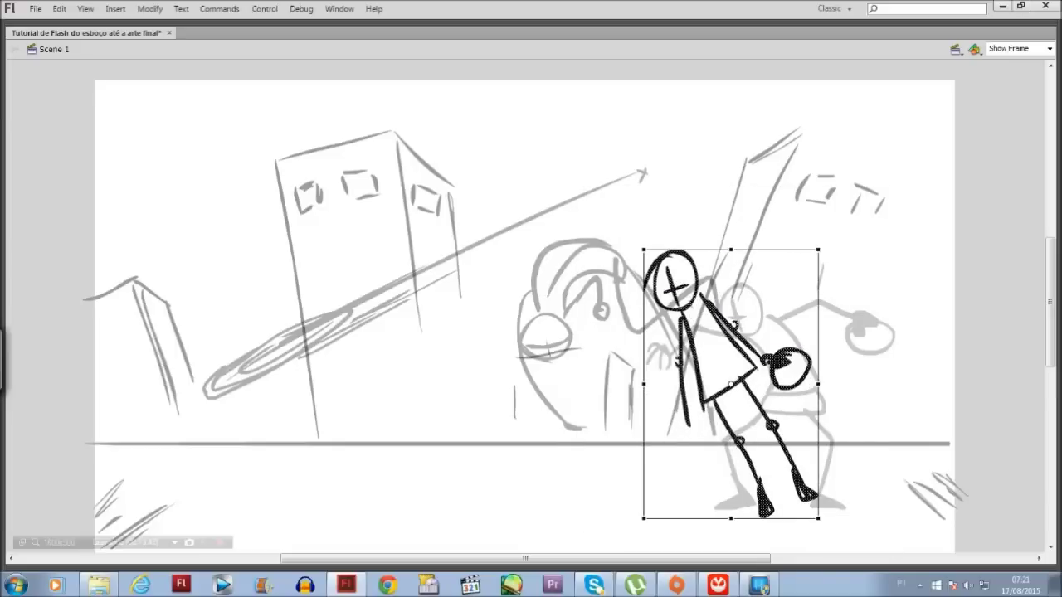
{"action": "left_click_drag", "start_coordinate": [819, 384], "coordinate": [802, 384]}
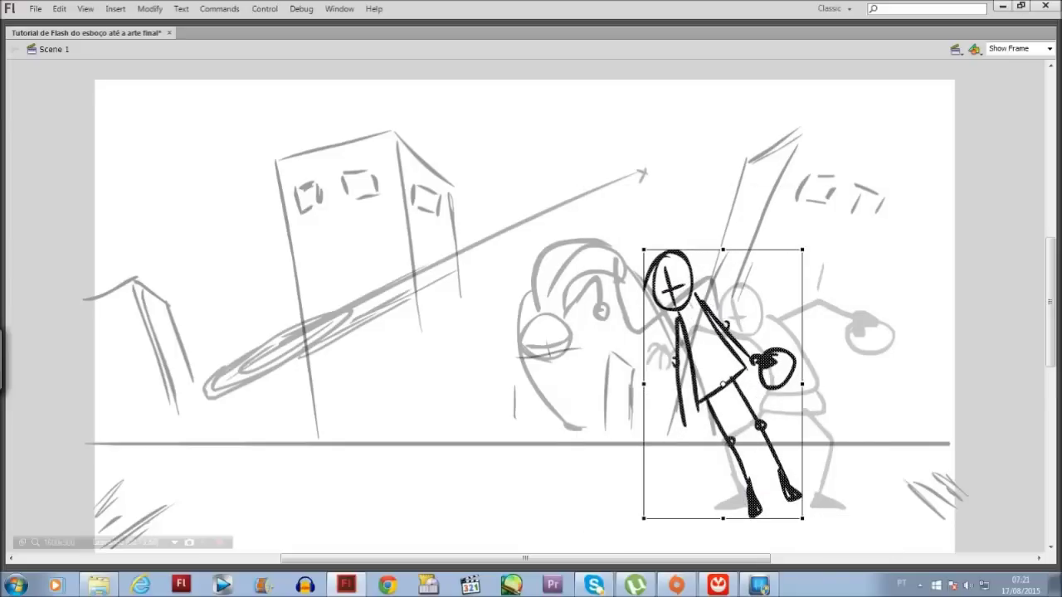
- Skew the leaning figure's upper body toward the bent-over pose and move the whole figure up and closer to it
{"action": "left_click_drag", "start_coordinate": [723, 249], "coordinate": [698, 249]}
{"action": "left_click_drag", "start_coordinate": [705, 332], "coordinate": [677, 315]}
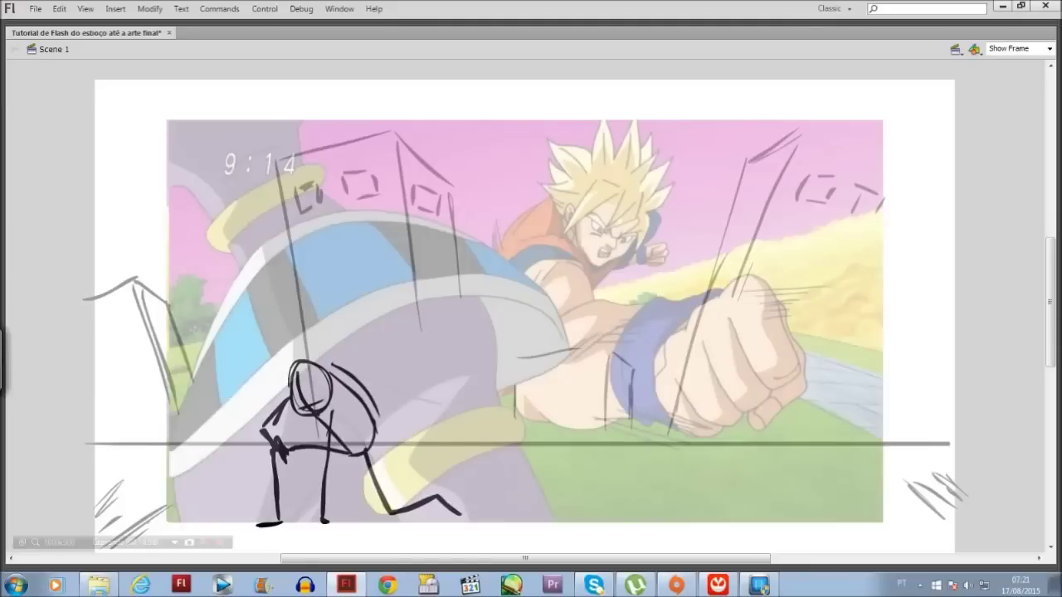
- Step back and forth through the frames around the leaning pose to check the motion between the crouching and bent-over poses
{"action": "mouse_move", "coordinate": [718, 22]}
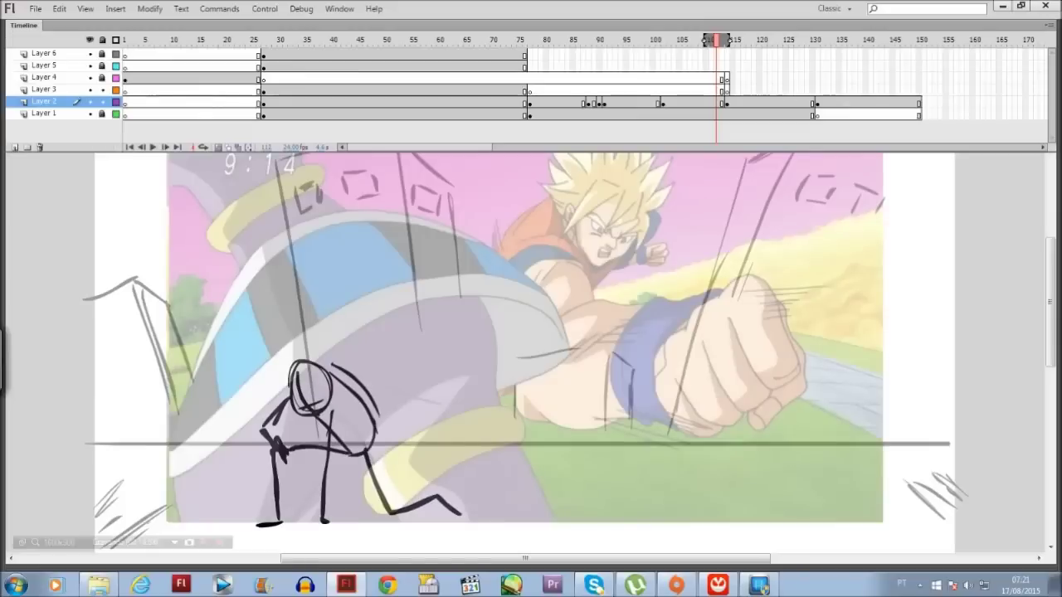
{"action": "mouse_move", "coordinate": [718, 40]}
{"action": "left_mouse_down"}
{"action": "mouse_move", "coordinate": [573, 39]}
{"action": "mouse_move", "coordinate": [616, 40]}
{"action": "mouse_move", "coordinate": [579, 40]}
{"action": "mouse_move", "coordinate": [599, 40]}
{"action": "left_mouse_up"}
{"action": "key", "text": "comma"}
{"action": "key", "text": "comma"}
{"action": "key", "text": "comma"}
{"action": "key", "text": "comma"}
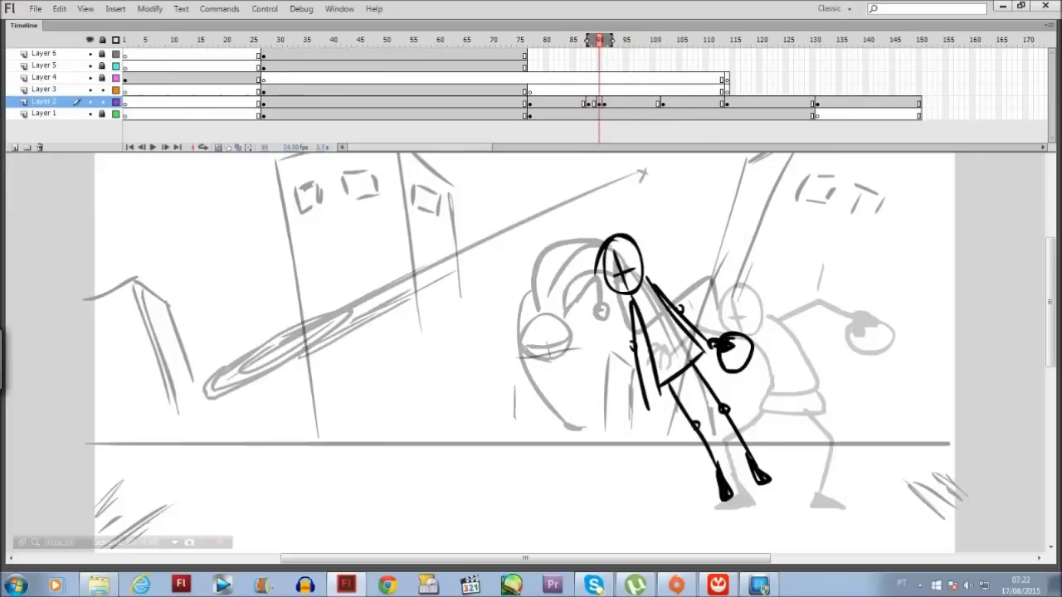
{"action": "key", "text": "period"}
{"action": "key", "text": "period"}
{"action": "key", "text": "period"}
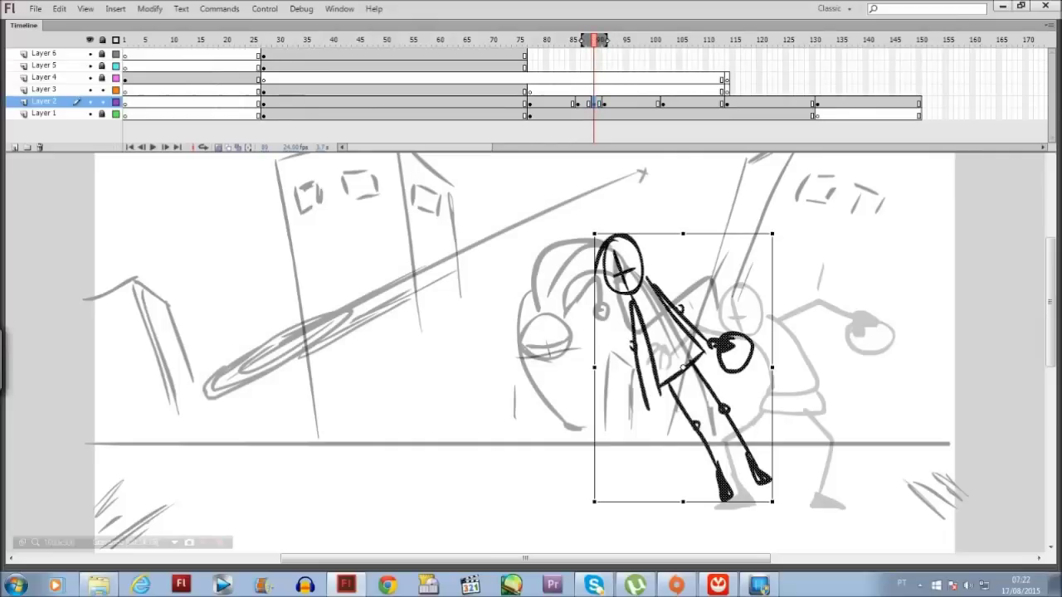
{"action": "key", "text": "period"}
{"action": "key", "text": "period"}
{"action": "key", "text": "comma"}
{"action": "key", "text": "comma"}
{"action": "key", "text": "comma"}
{"action": "key", "text": "comma"}
- Insert a blank keyframe on Layer 2 after the leaning pose and start sketching the head of a forward-bent in-between figure
{"action": "left_click", "coordinate": [599, 102]}
{"action": "key", "text": "F7"}
{"action": "left_click_drag", "start_coordinate": [583, 258], "coordinate": [572, 262]}
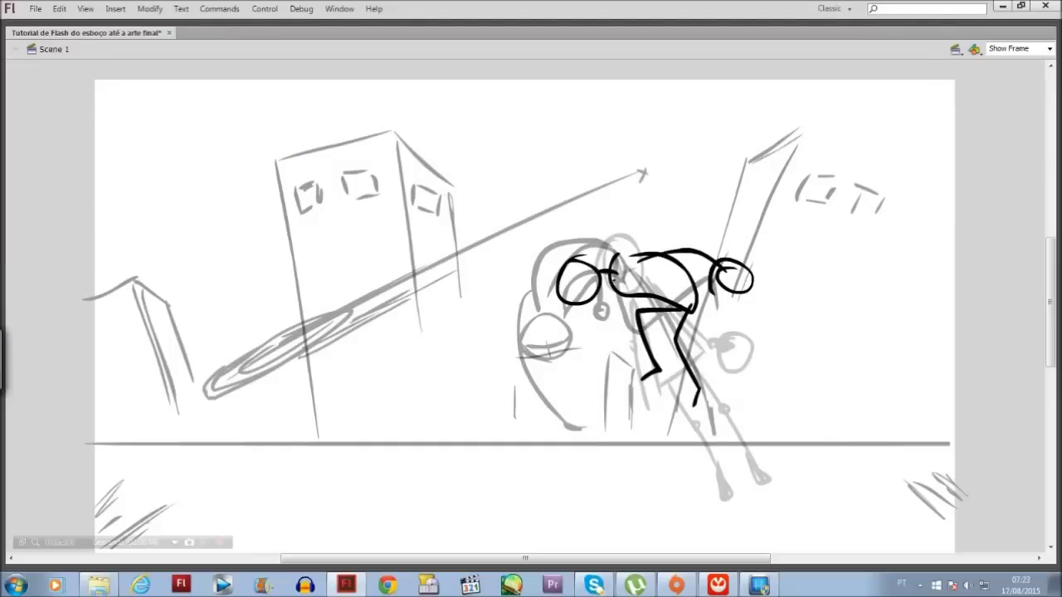
- Redraw the standing pose's rear hand with open fingers and its front hand as a fist holding the round object, and insert a blank keyframe
{"action": "left_click_drag", "start_coordinate": [621, 38], "coordinate": [533, 38]}
{"action": "left_click_drag", "start_coordinate": [840, 315], "coordinate": [864, 334]}
{"action": "left_click_drag", "start_coordinate": [688, 349], "coordinate": [691, 350]}
{"action": "key", "text": "F7"}
{"action": "left_click_drag", "start_coordinate": [739, 284], "coordinate": [741, 284]}
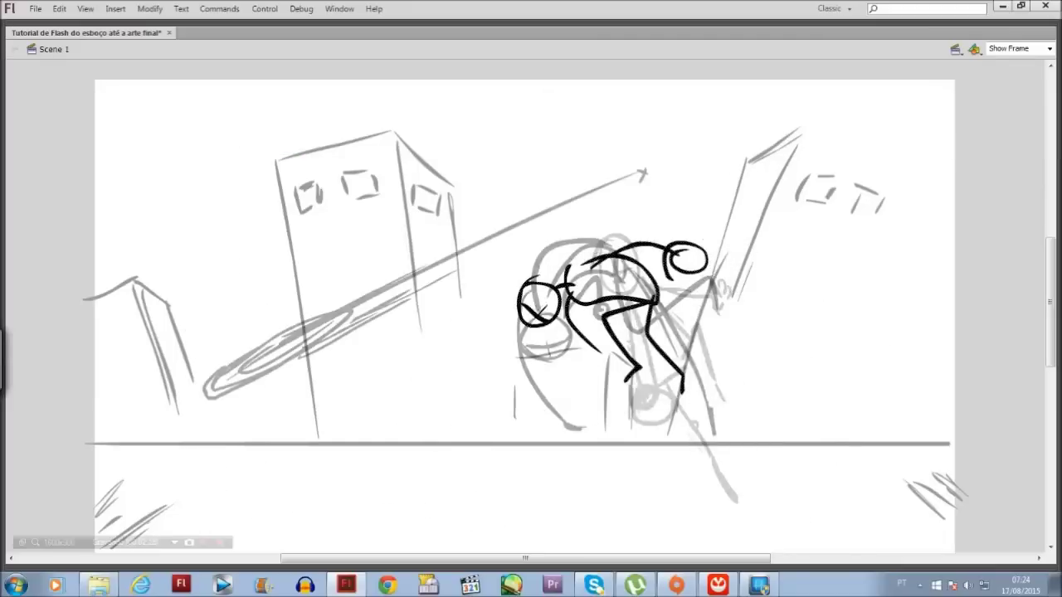
- Sketch the two arms and one raised foot of an upside-down tumbling figure in a frame following the bent-over pose
{"action": "key", "text": "ctrl+alt+t"}
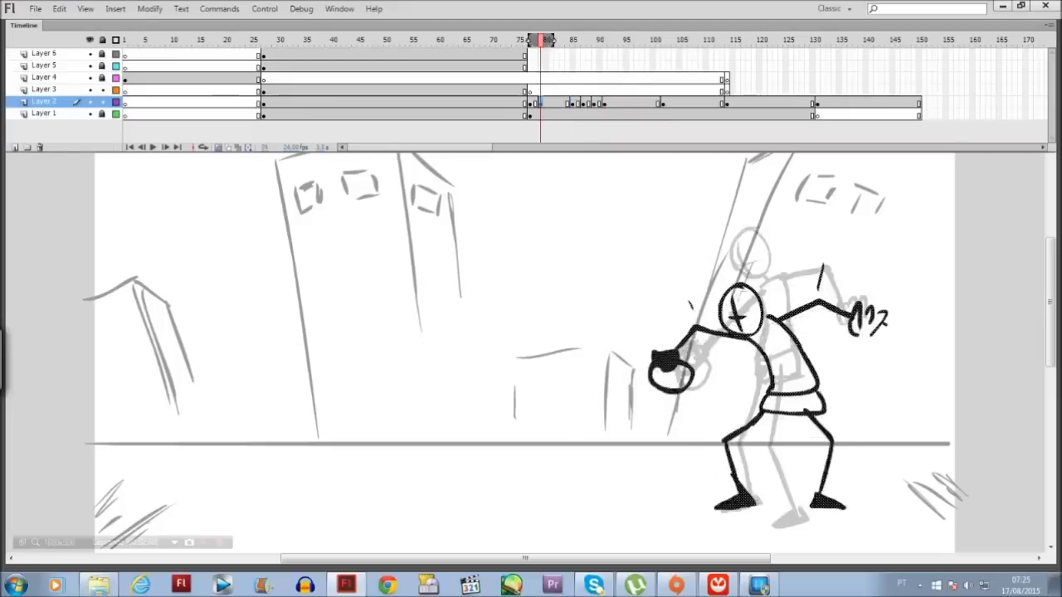
{"action": "key", "text": "ctrl+alt+t"}
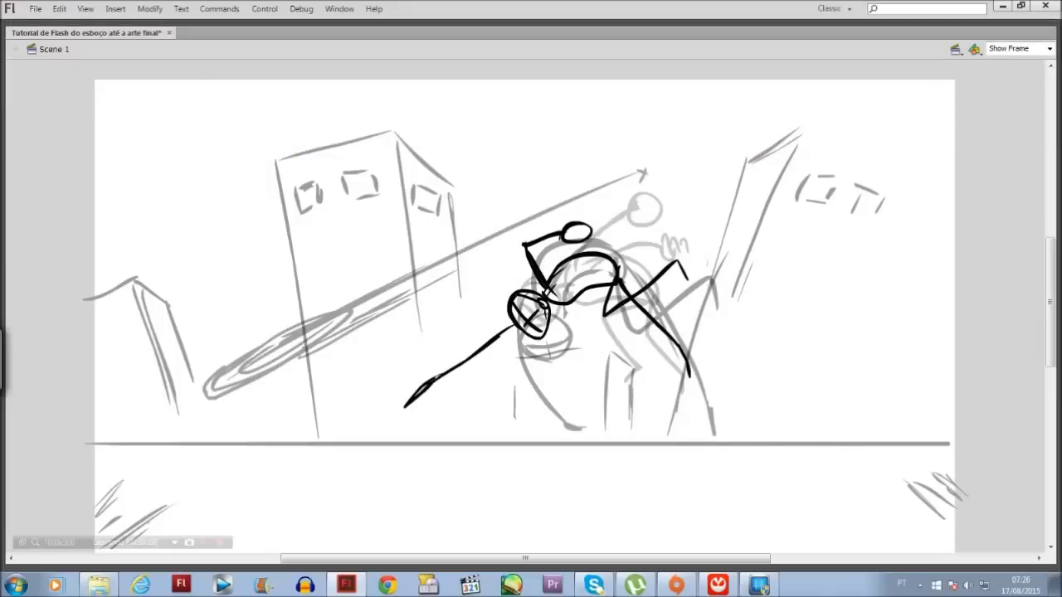
{"action": "key", "text": "ctrl+alt+t"}
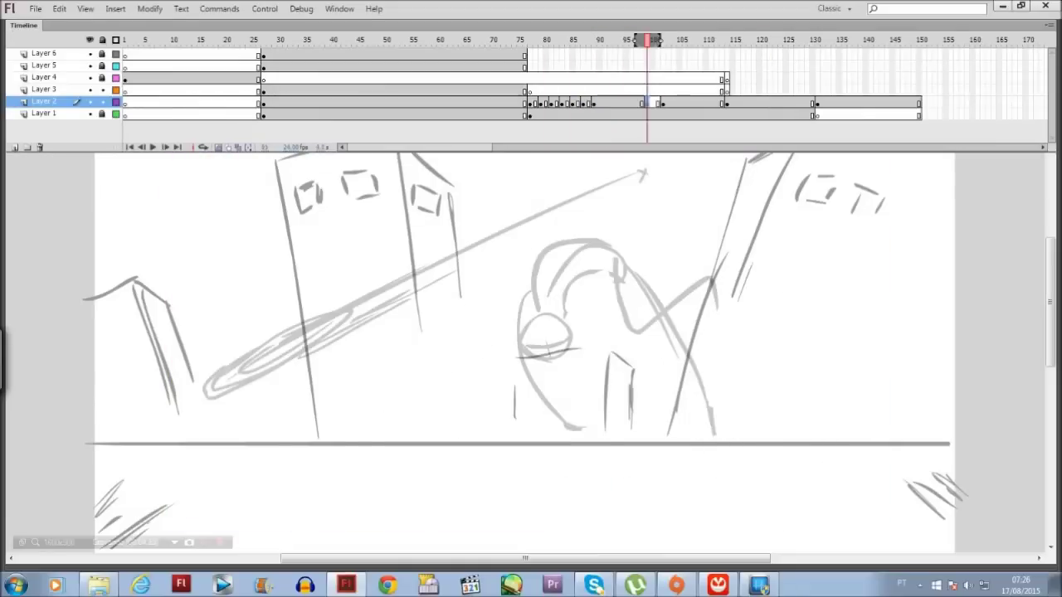
{"action": "key", "text": "ctrl+alt+t"}
{"action": "left_click_drag", "start_coordinate": [491, 387], "coordinate": [537, 370]}
{"action": "left_click_drag", "start_coordinate": [483, 327], "coordinate": [538, 300]}
{"action": "left_click_drag", "start_coordinate": [363, 232], "coordinate": [358, 216]}
- Sketch the lower leg and the upper and lower torso outlines of a horizontal figure for the next tumbling pose
{"action": "key", "text": "ctrl+alt+t"}
{"action": "key", "text": "ctrl+alt+t"}
{"action": "left_click_drag", "start_coordinate": [360, 321], "coordinate": [310, 292]}
{"action": "left_click_drag", "start_coordinate": [377, 304], "coordinate": [470, 337]}
{"action": "left_click_drag", "start_coordinate": [388, 351], "coordinate": [456, 359]}
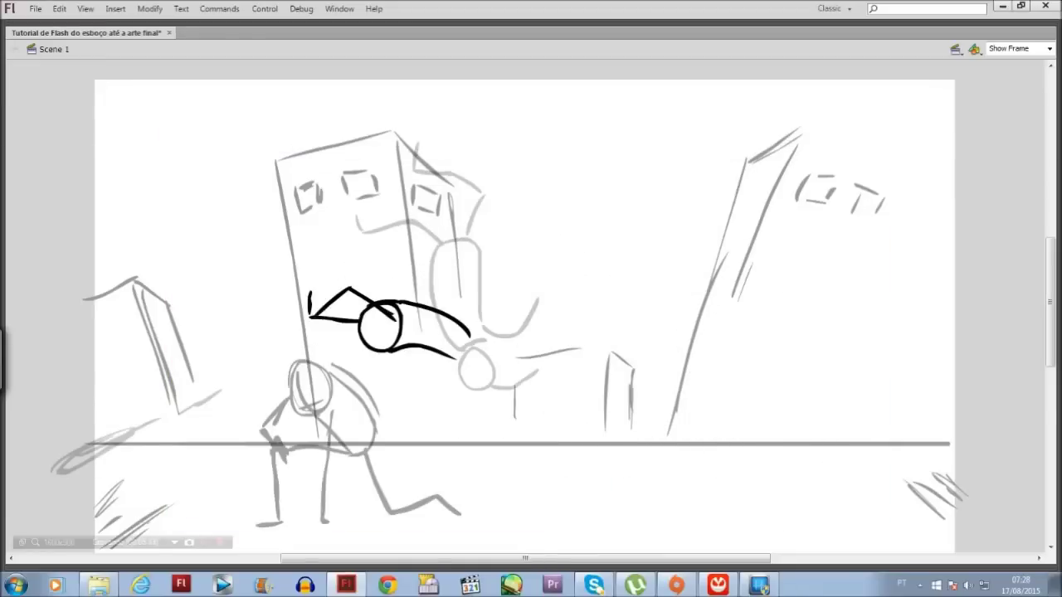
{"action": "key", "text": "ctrl+alt+t"}
{"action": "key", "text": "ctrl+alt+t"}
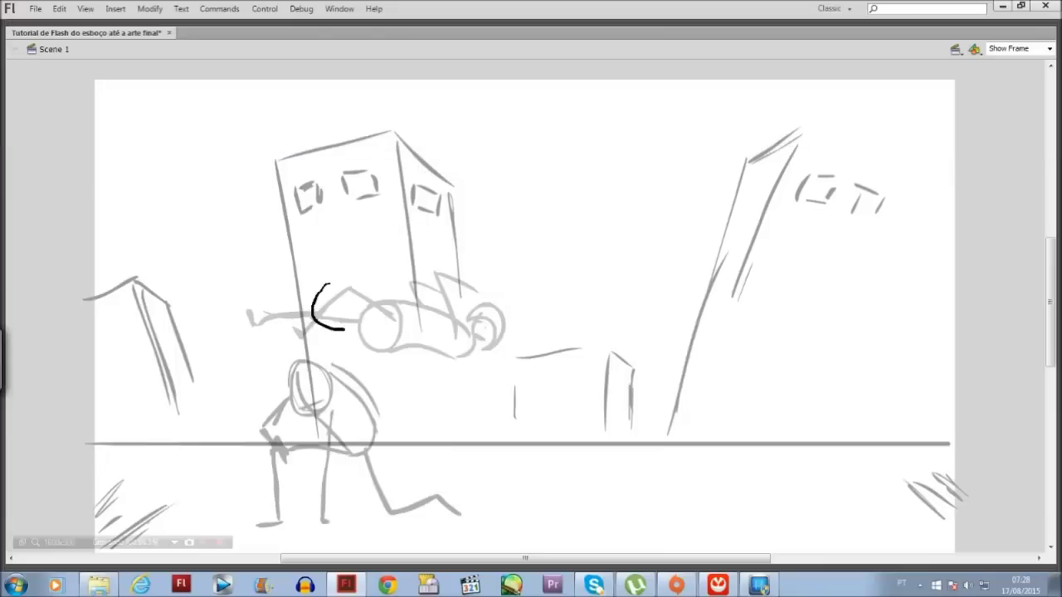
{"action": "key", "text": "ctrl+alt+t"}
{"action": "key", "text": "ctrl+alt+t"}
{"action": "key", "text": "ctrl+alt+t"}
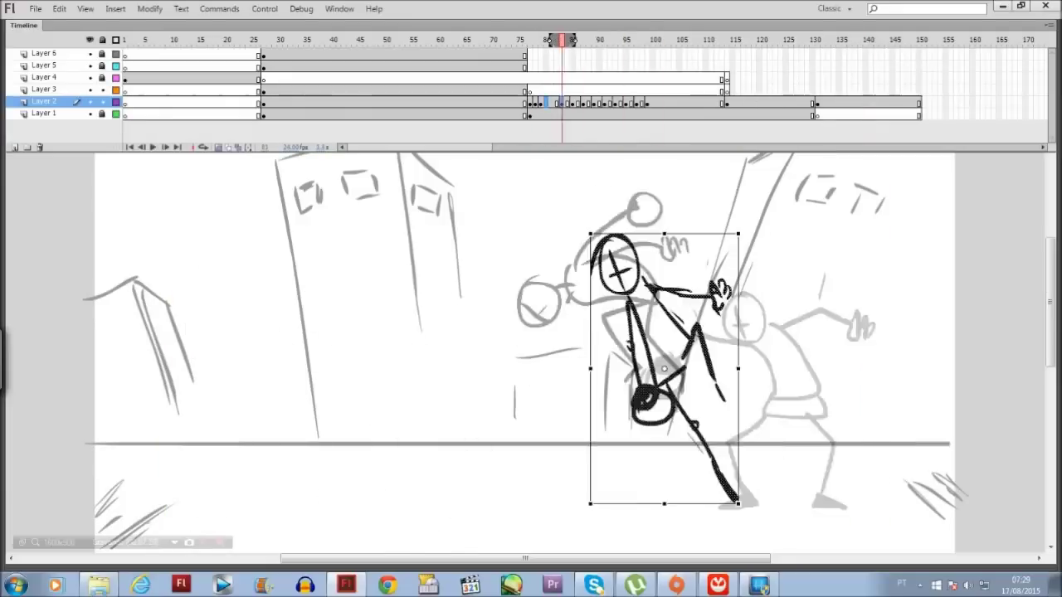
{"action": "key", "text": "ctrl+alt+t"}
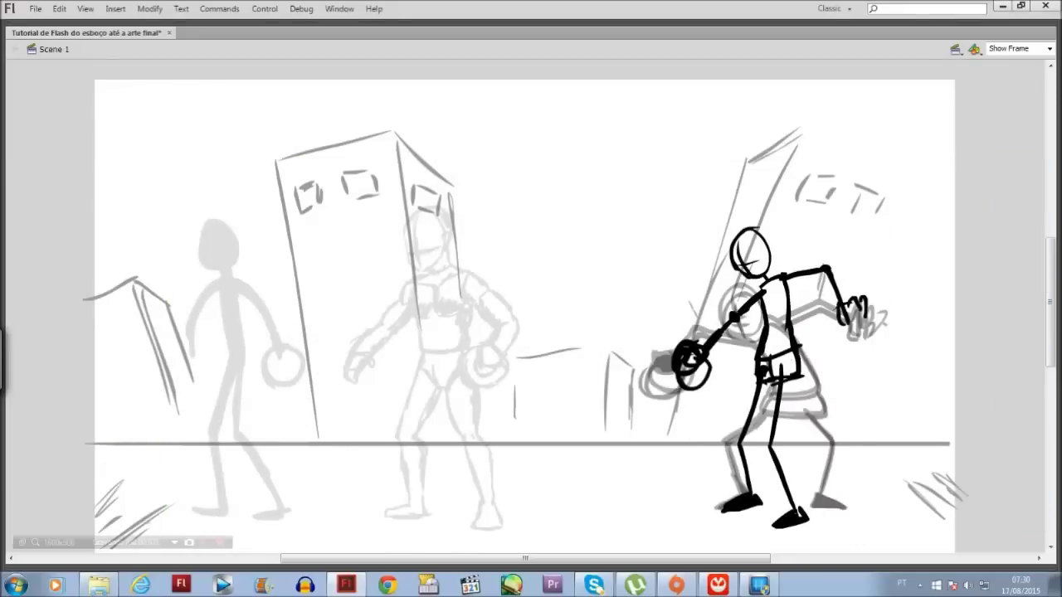
- Play the animation from the standing pose at frame 77 and stop it at the kneeling pose
{"action": "key", "text": "ctrl+alt+t"}
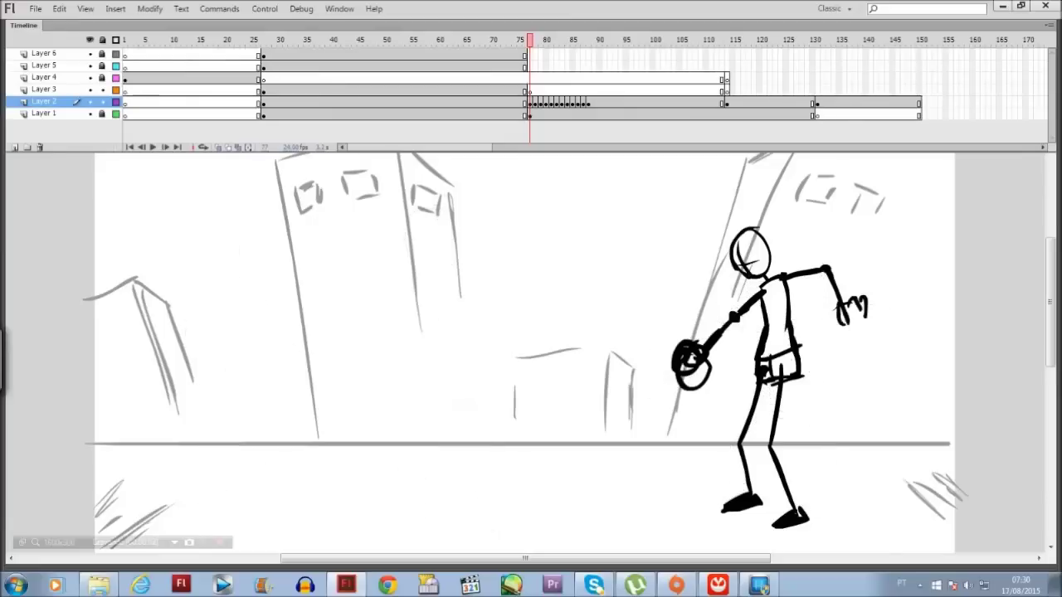
{"action": "key", "text": "Return"}
{"action": "key", "text": "Return"}
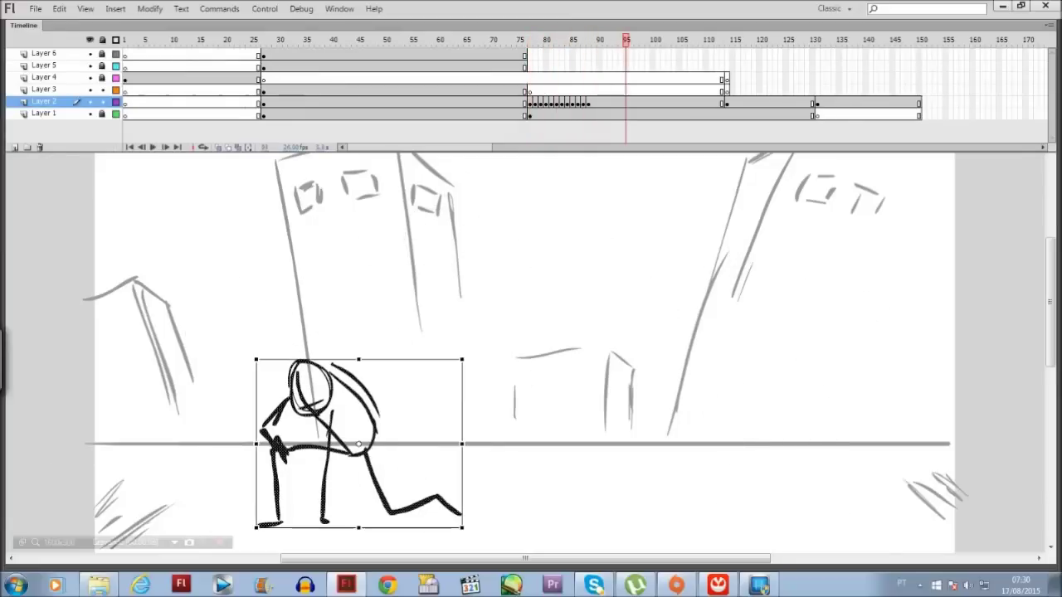
- Starting at frame 77, extend each pose on Layer 2 up to the kneeling pose by one frame, holding every drawing for two frames
{"action": "left_click", "coordinate": [530, 40]}
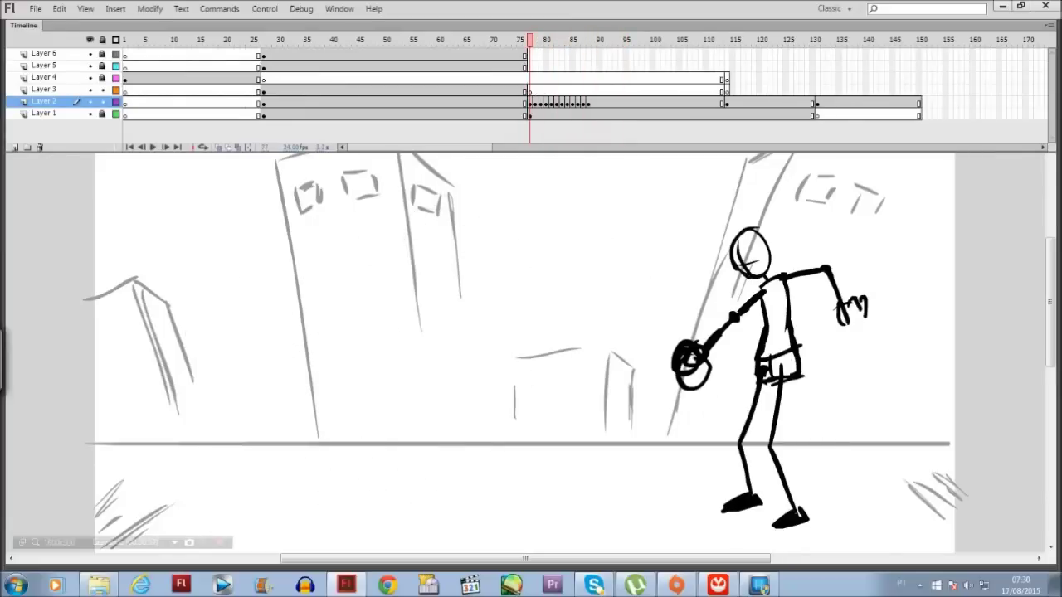
{"action": "key", "text": "F5"}
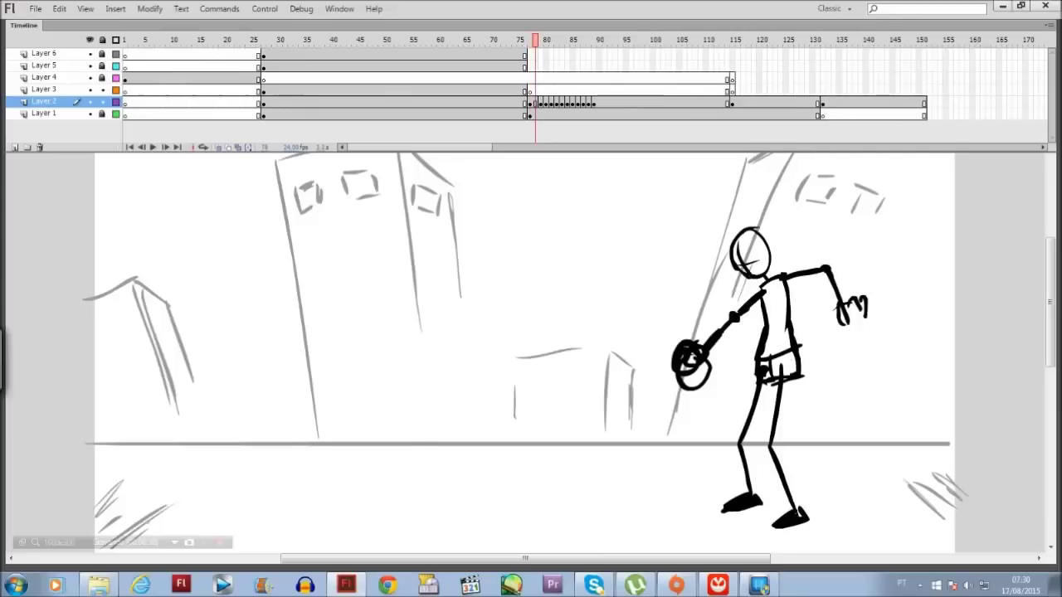
{"action": "key", "text": "period"}
{"action": "key", "text": "F5"}
{"action": "key", "text": "period"}
{"action": "key", "text": "F5"}
{"action": "key", "text": "period"}
{"action": "key", "text": "period"}
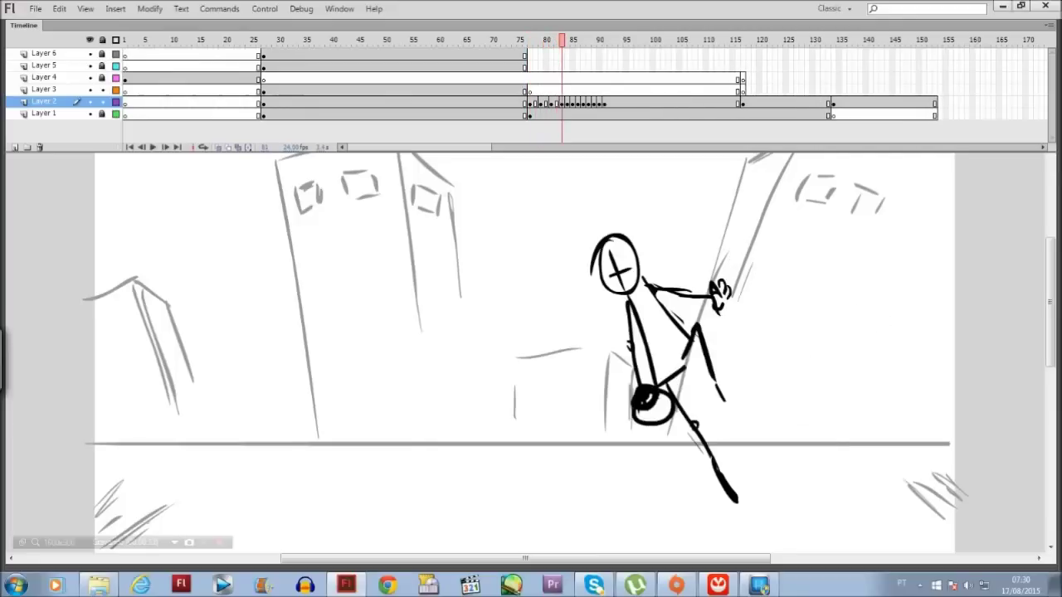
{"action": "key", "text": "F5"}
{"action": "key", "text": "period"}
{"action": "key", "text": "period"}
{"action": "key", "text": "F5"}
{"action": "key", "text": "period"}
{"action": "key", "text": "period"}
{"action": "key", "text": "F5"}
{"action": "key", "text": "period"}
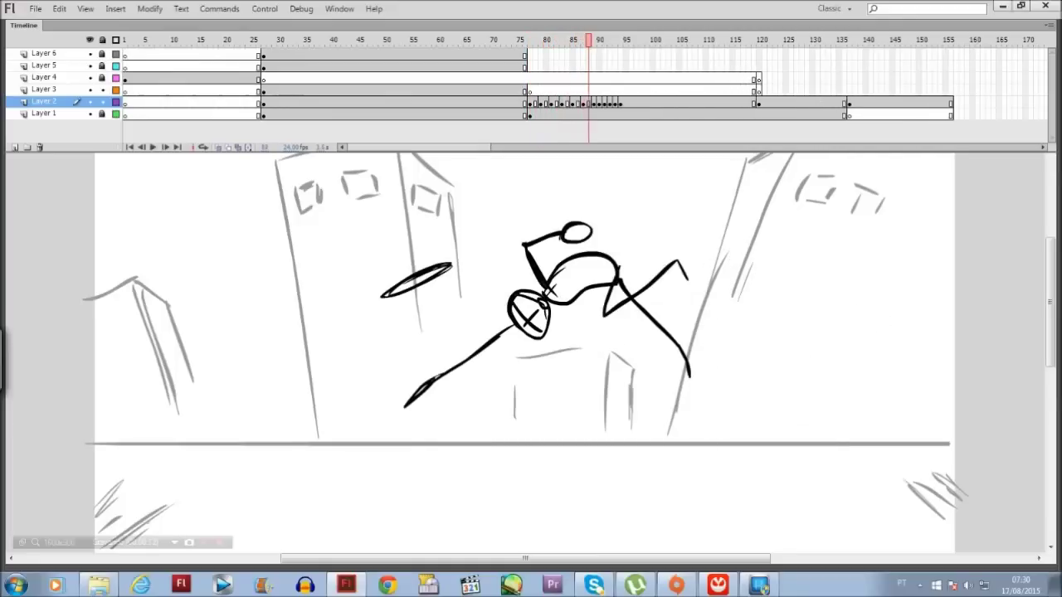
{"action": "key", "text": "period"}
{"action": "key", "text": "F5"}
{"action": "key", "text": "period"}
{"action": "key", "text": "period"}
{"action": "key", "text": "F5"}
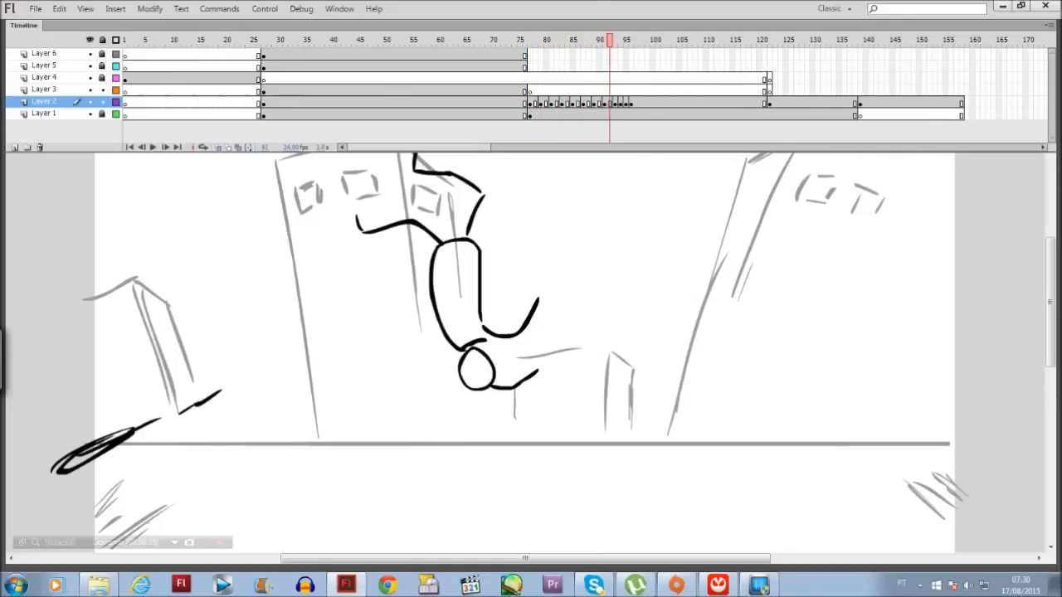
{"action": "key", "text": "period"}
{"action": "key", "text": "period"}
{"action": "key", "text": "comma"}
{"action": "key", "text": "F5"}
{"action": "key", "text": "period"}
{"action": "key", "text": "period"}
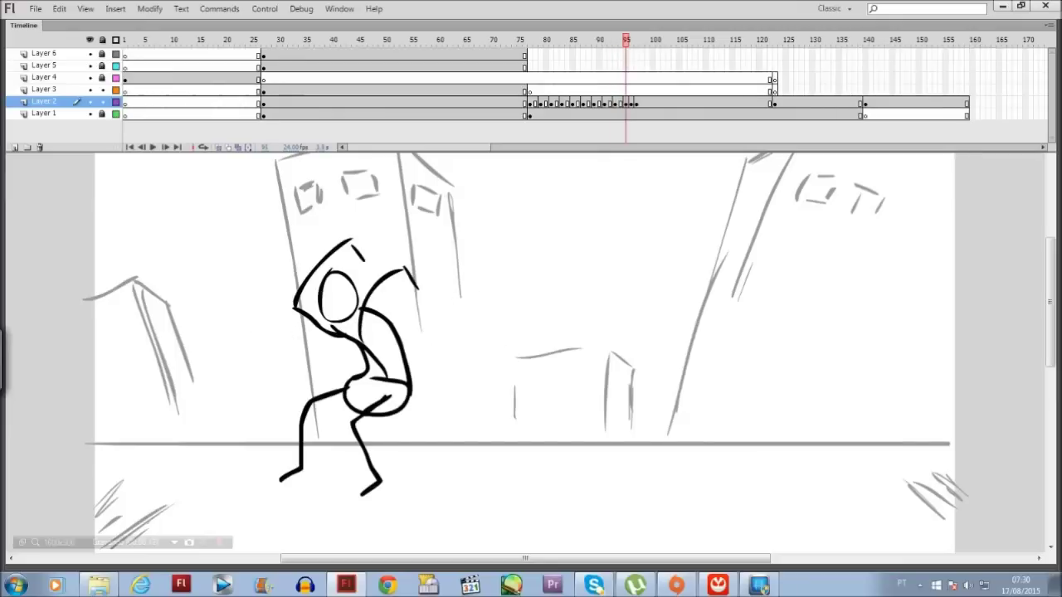
{"action": "key", "text": "F5"}
{"action": "key", "text": "period"}
{"action": "key", "text": "period"}
{"action": "key", "text": "F5"}
{"action": "key", "text": "period"}
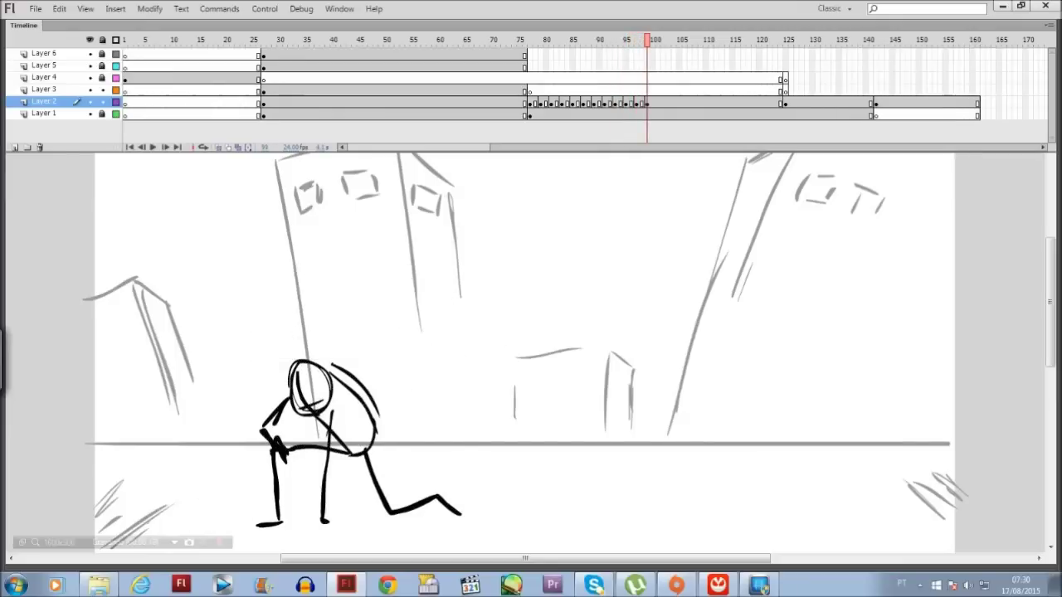
- Step backward through the retimed poses to the crouching figure and forward again to the kneeling figure to review the motion
{"action": "key", "text": "comma"}
{"action": "key", "text": "comma"}
{"action": "key", "text": "comma"}
{"action": "key", "text": "comma"}
{"action": "key", "text": "comma"}
{"action": "key", "text": "comma"}
{"action": "key", "text": "comma"}
{"action": "key", "text": "comma"}
{"action": "key", "text": "comma"}
{"action": "key", "text": "comma"}
{"action": "key", "text": "comma"}
{"action": "key", "text": "comma"}
{"action": "key", "text": "comma"}
{"action": "key", "text": "comma"}
{"action": "key", "text": "comma"}
{"action": "key", "text": "comma"}
{"action": "key", "text": "comma"}
{"action": "key", "text": "comma"}
{"action": "key", "text": "comma"}
{"action": "key", "text": "comma"}
{"action": "key", "text": "comma"}
{"action": "key", "text": "comma"}
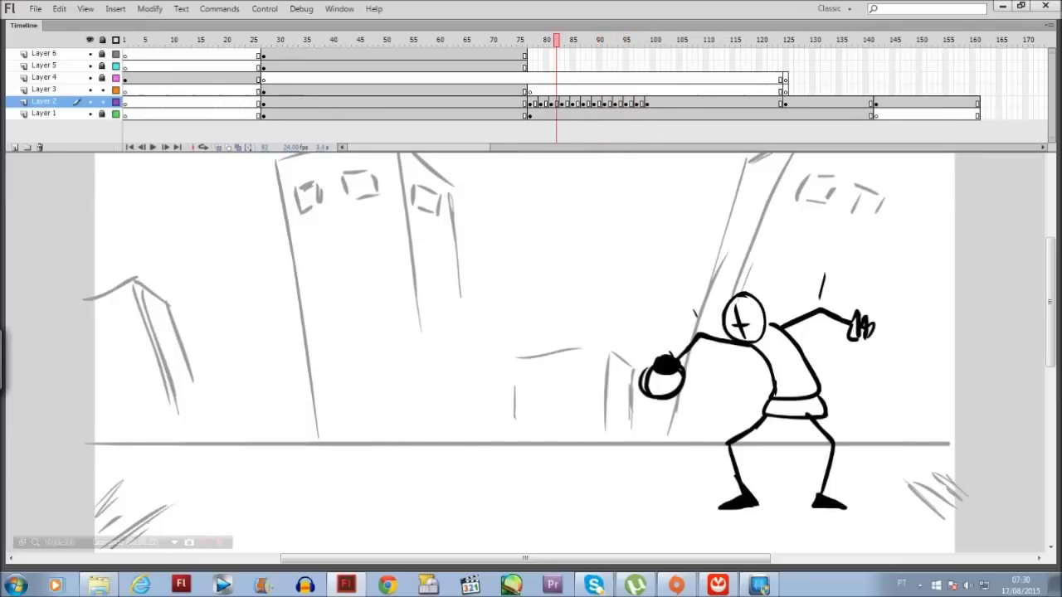
{"action": "key", "text": "period"}
{"action": "key", "text": "period"}
{"action": "key", "text": "period"}
{"action": "key", "text": "period"}
{"action": "key", "text": "period"}
{"action": "key", "text": "period"}
{"action": "key", "text": "period"}
{"action": "key", "text": "period"}
{"action": "key", "text": "period"}
{"action": "key", "text": "period"}
{"action": "key", "text": "period"}
{"action": "key", "text": "period"}
{"action": "key", "text": "period"}
{"action": "key", "text": "period"}
{"action": "key", "text": "period"}
{"action": "key", "text": "period"}
{"action": "key", "text": "period"}
{"action": "key", "text": "period"}
{"action": "key", "text": "period"}
{"action": "key", "text": "period"}
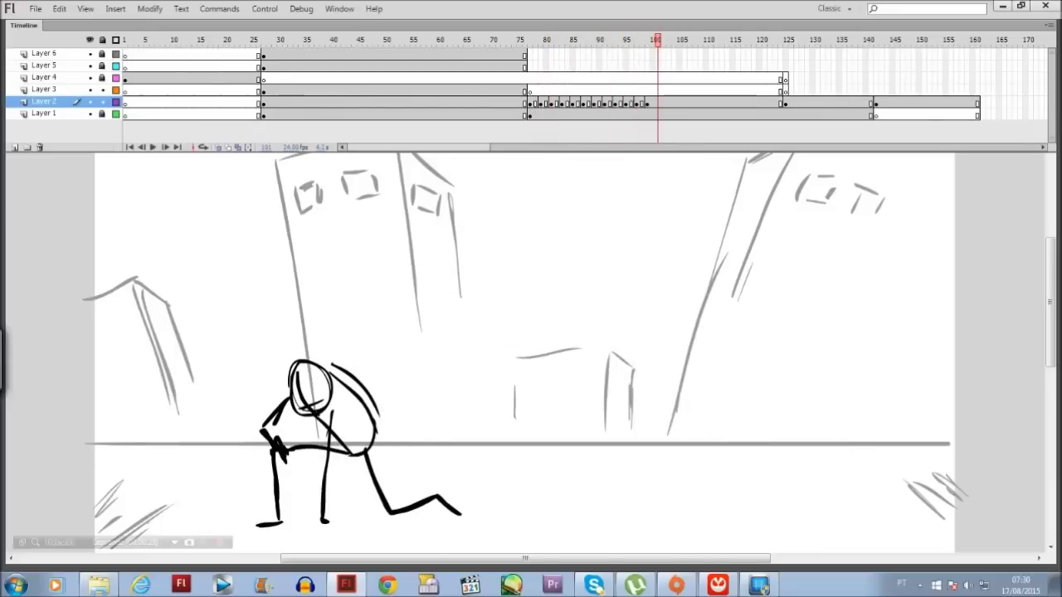
- Play the retimed animation from frame 77 to check its speed
{"action": "left_click", "coordinate": [530, 40]}
{"action": "key", "text": "Return"}
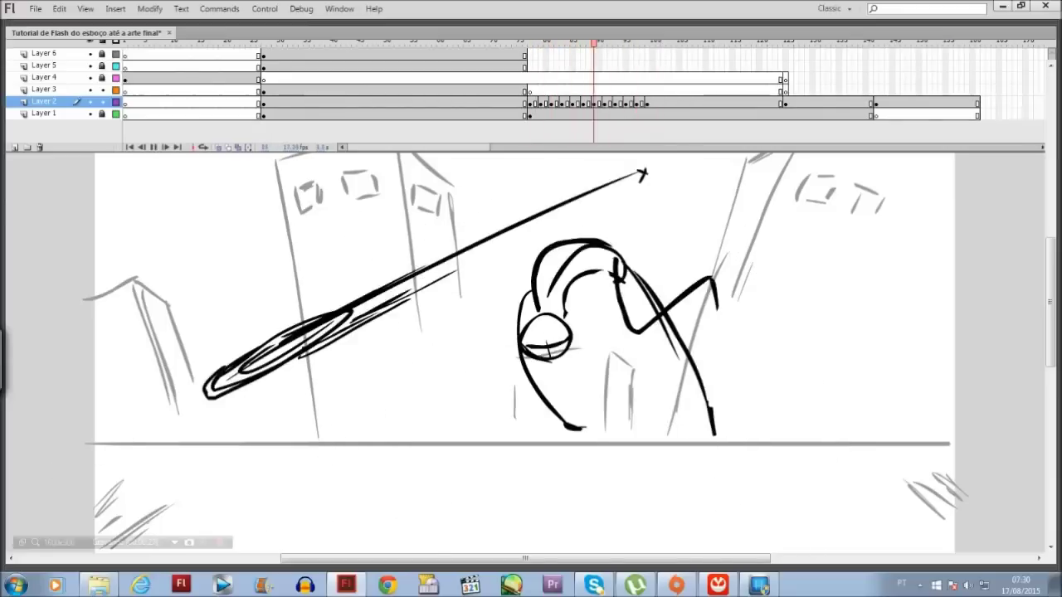